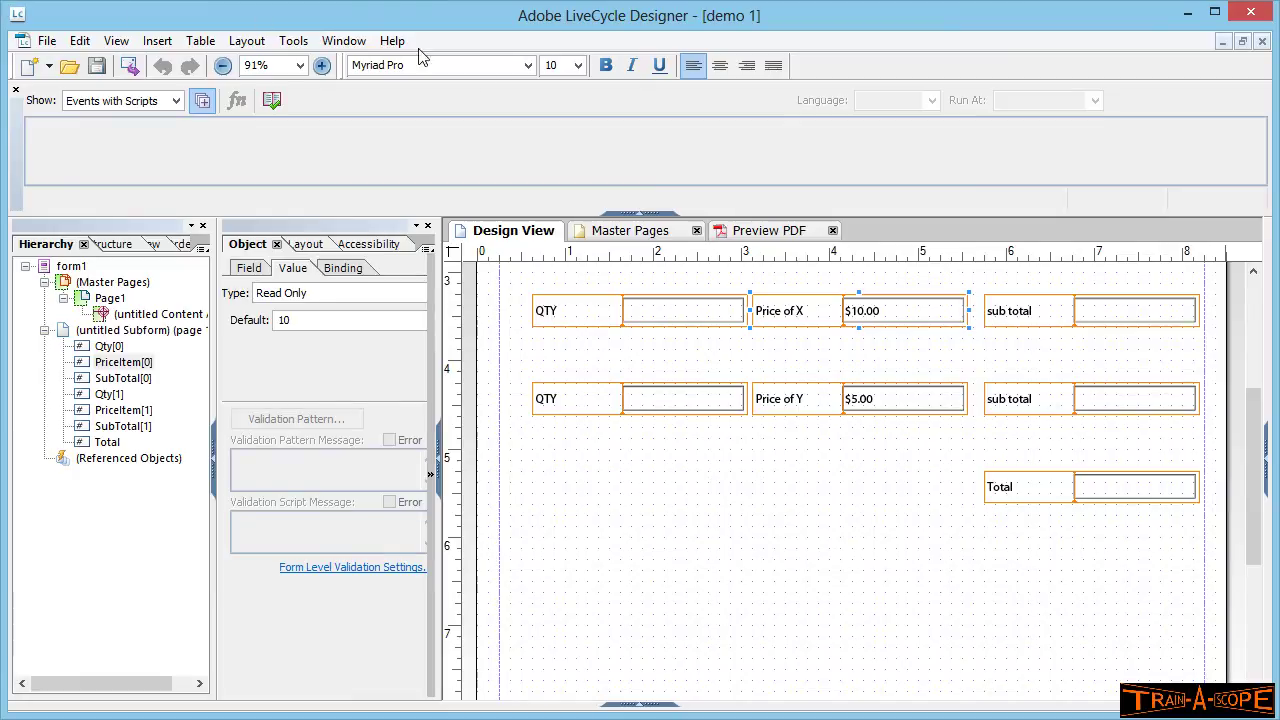
Step: Check that Qty[0] is a numeric field left as User Entered - Optional
click(655, 311)
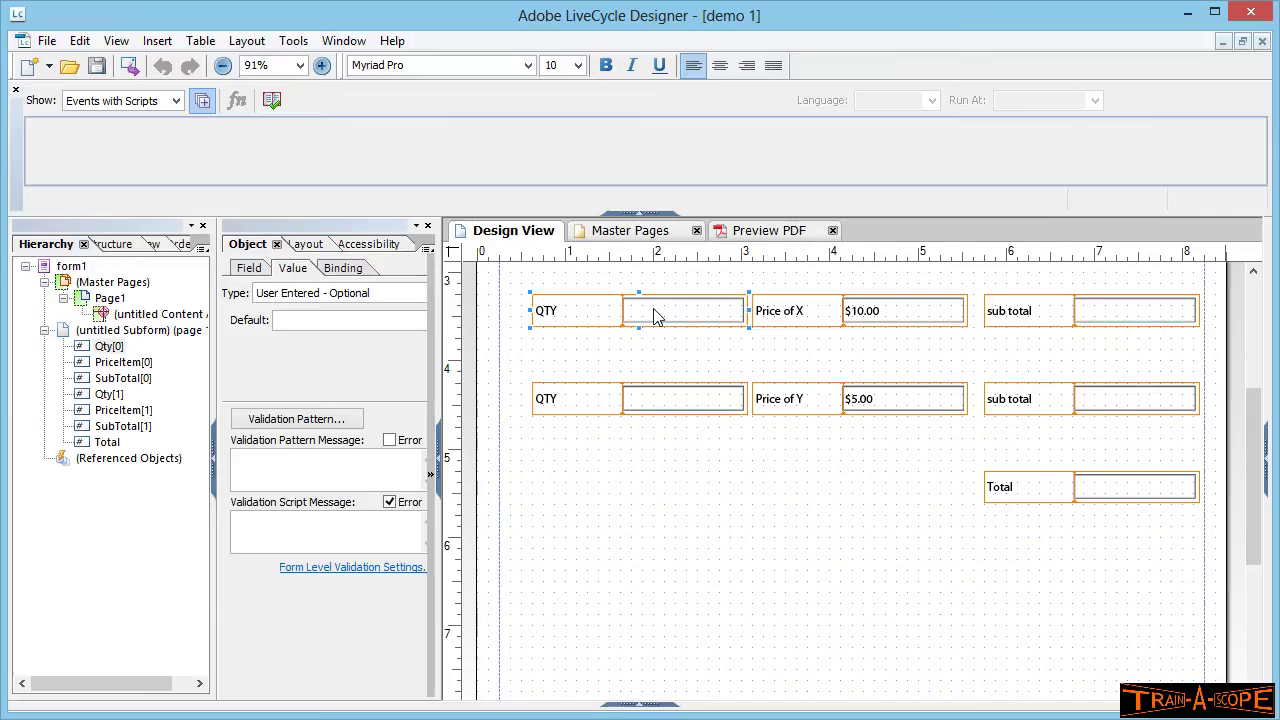
click(321, 297)
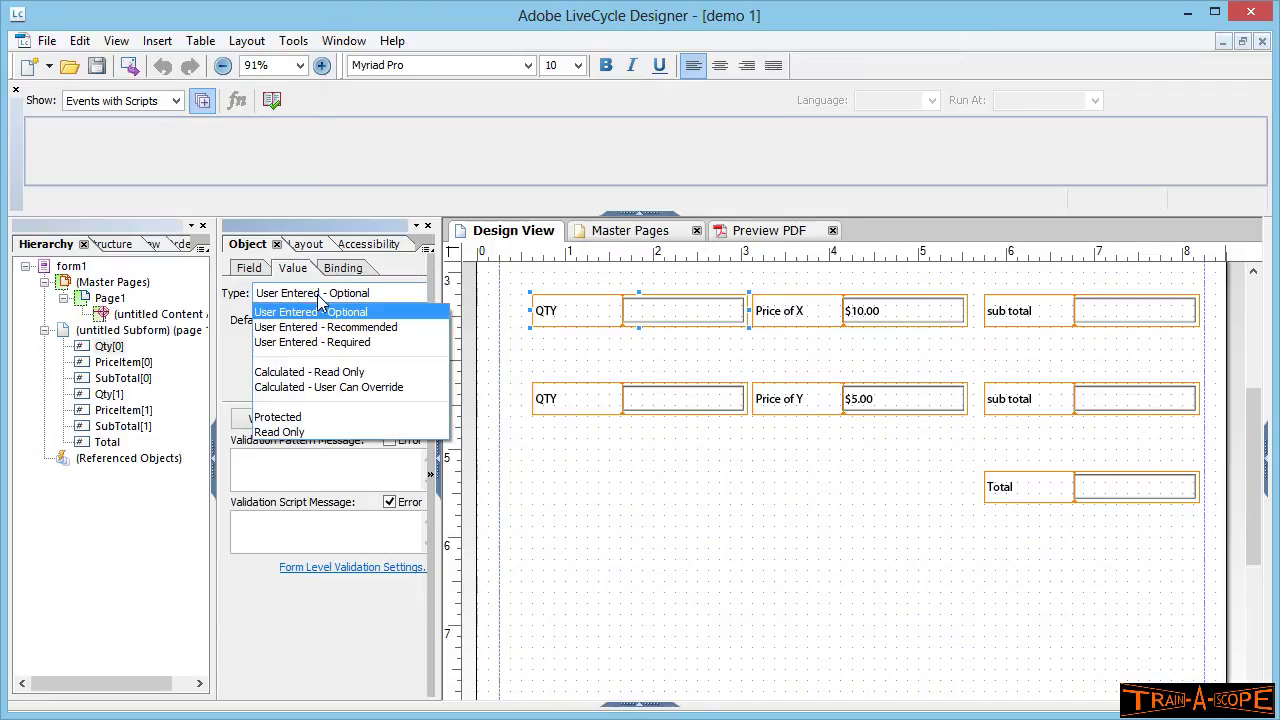
click(423, 344)
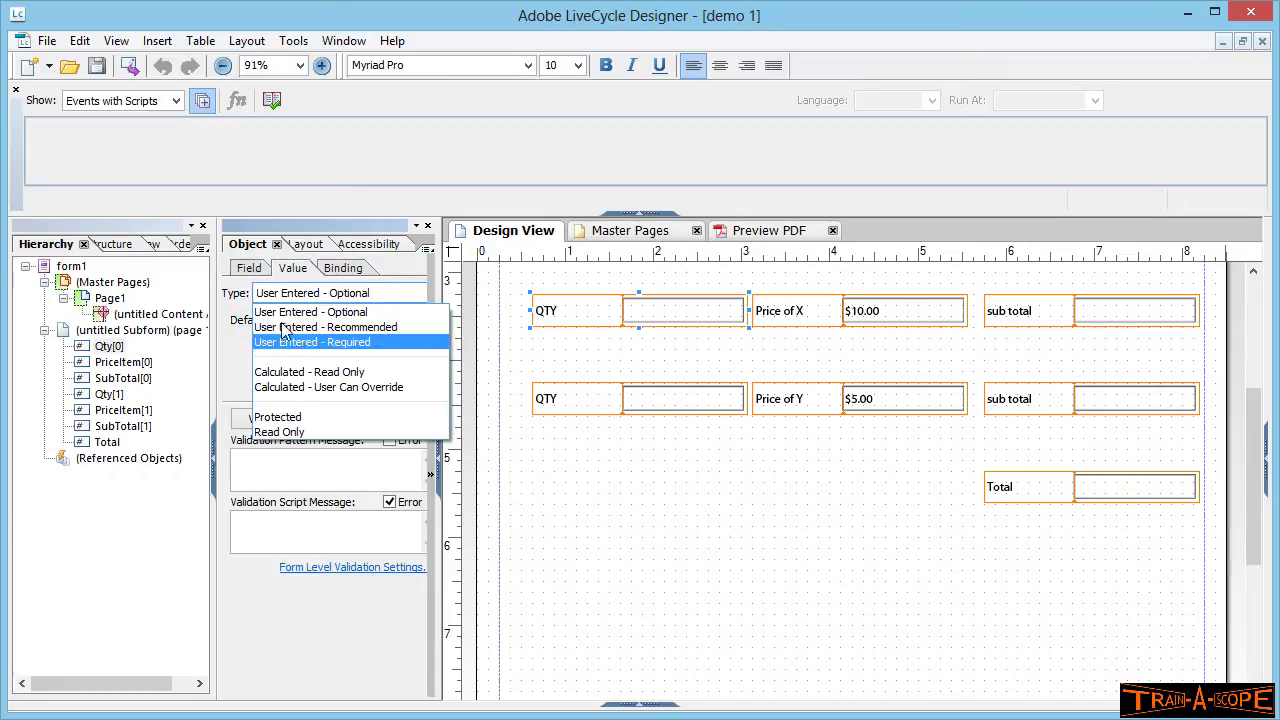
click(240, 270)
click(240, 270)
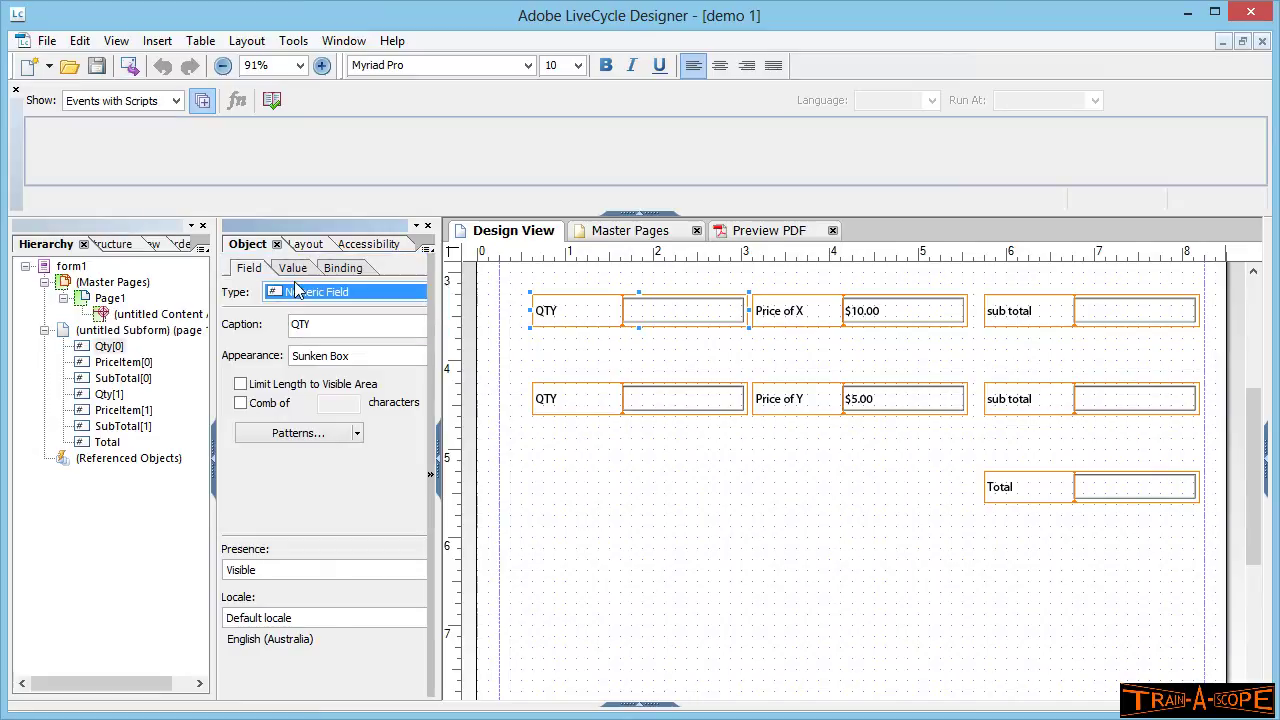
click(293, 268)
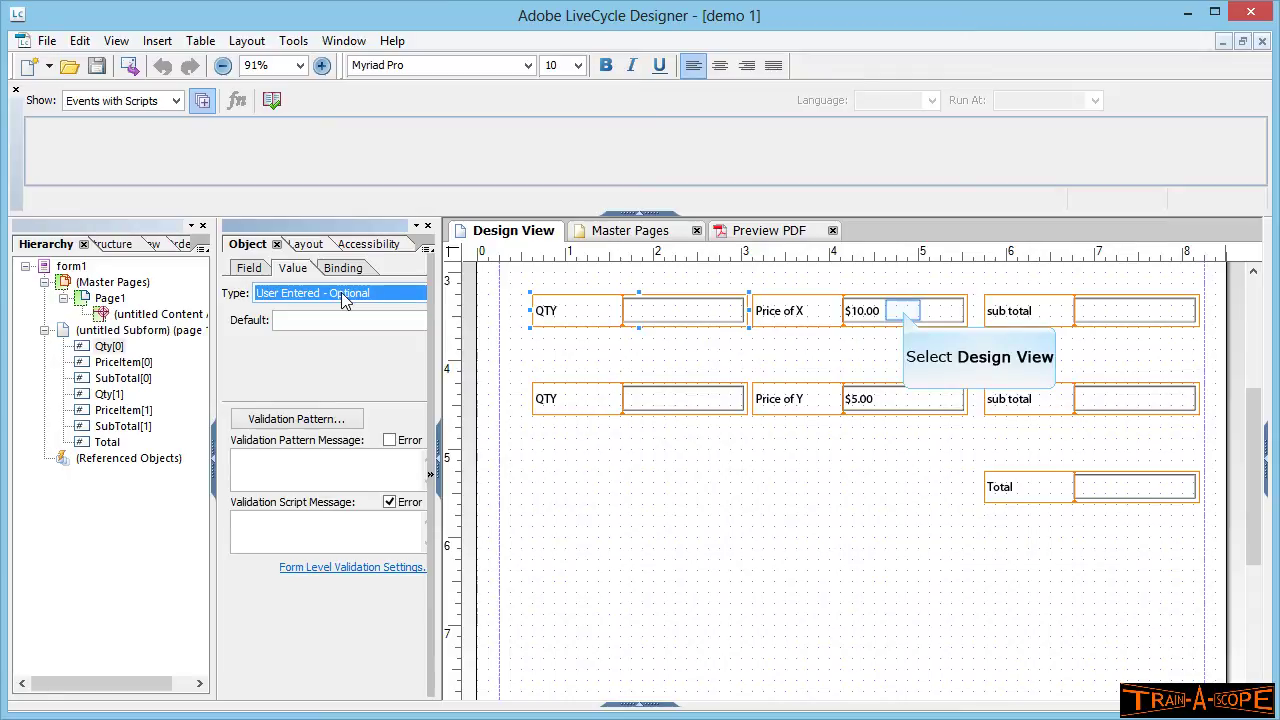
Step: Confirm Price of X stays Read Only with a default value of 10
click(905, 318)
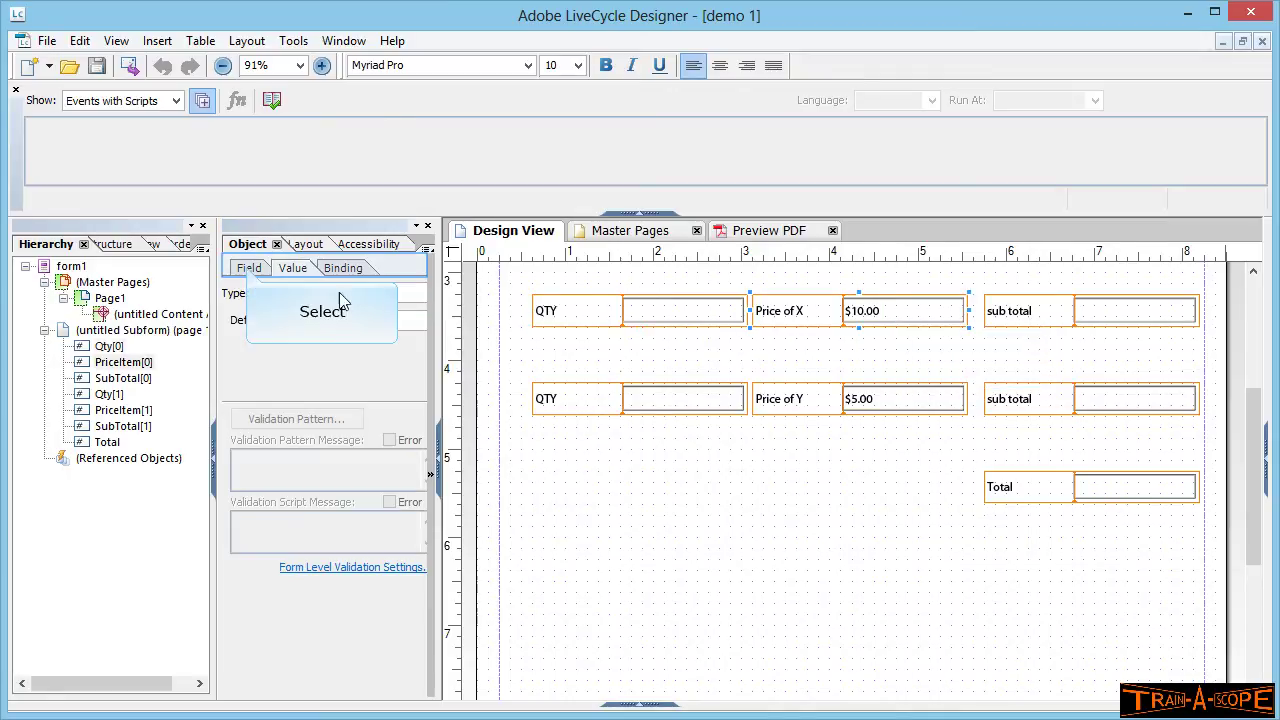
click(249, 270)
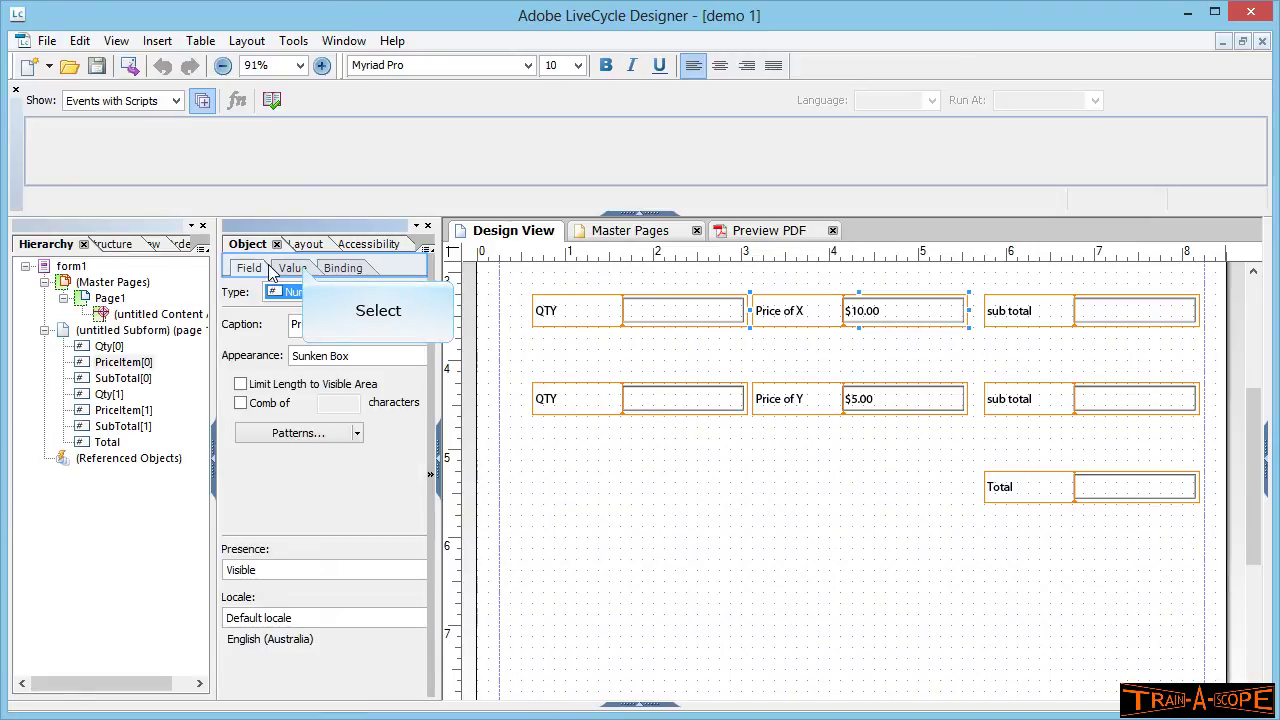
click(294, 268)
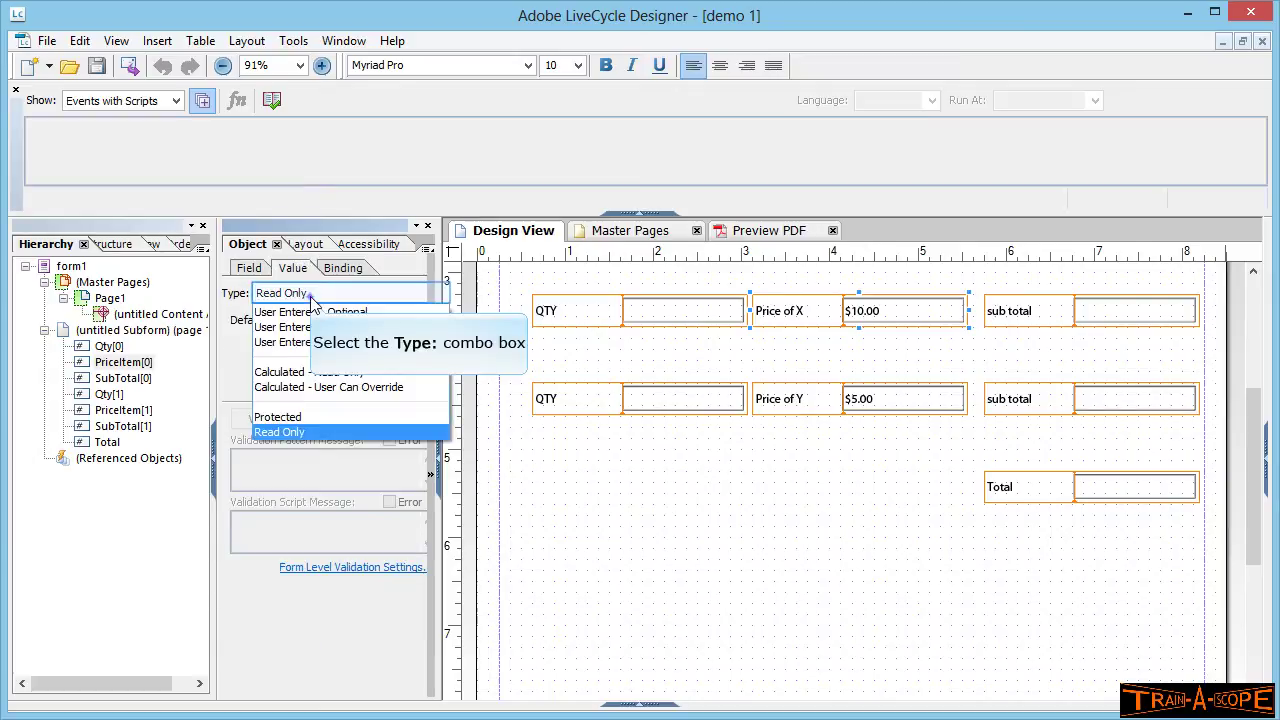
click(312, 293)
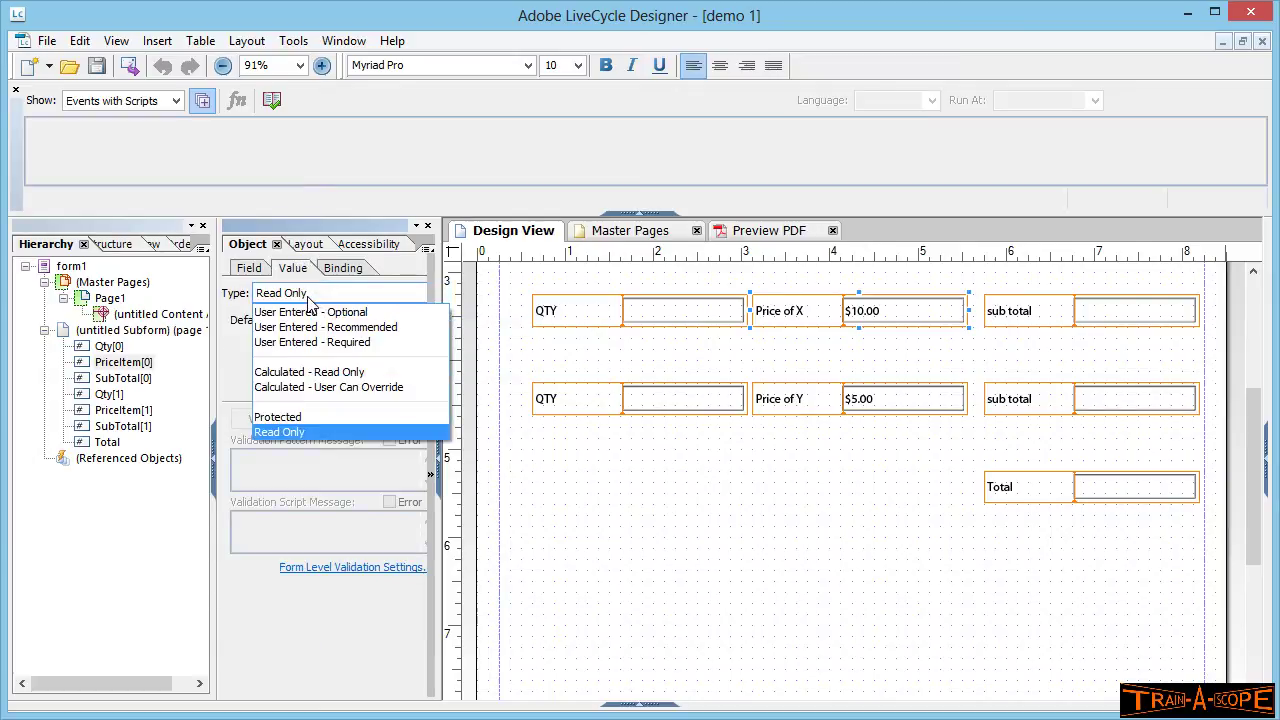
click(309, 298)
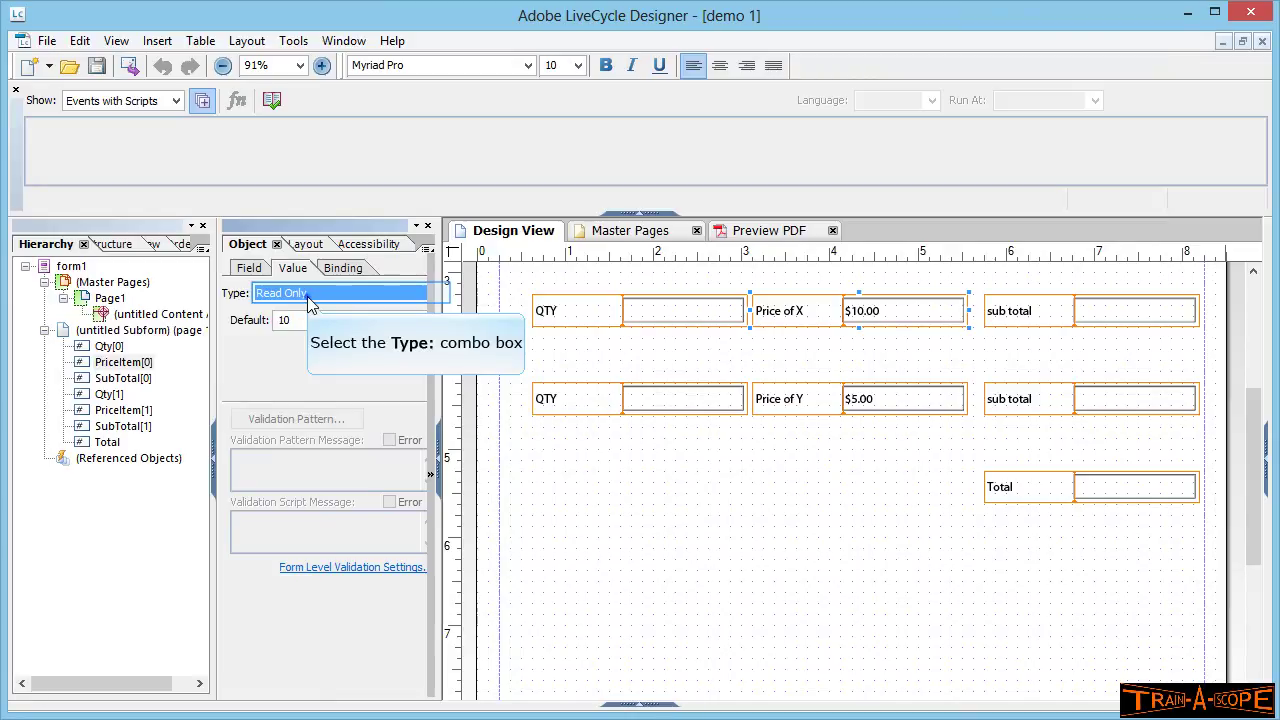
click(295, 325)
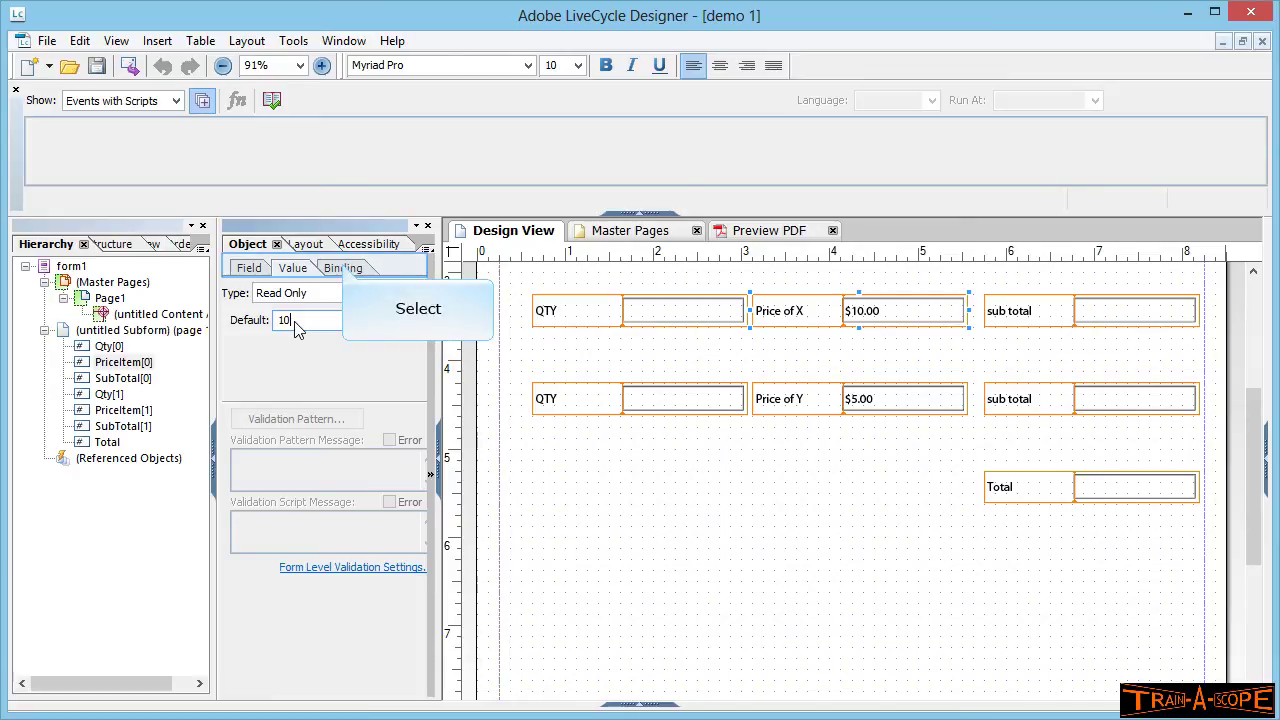
Step: Give Price of X the $1234.21 currency display pattern (num{$zzzz9.99})
click(345, 268)
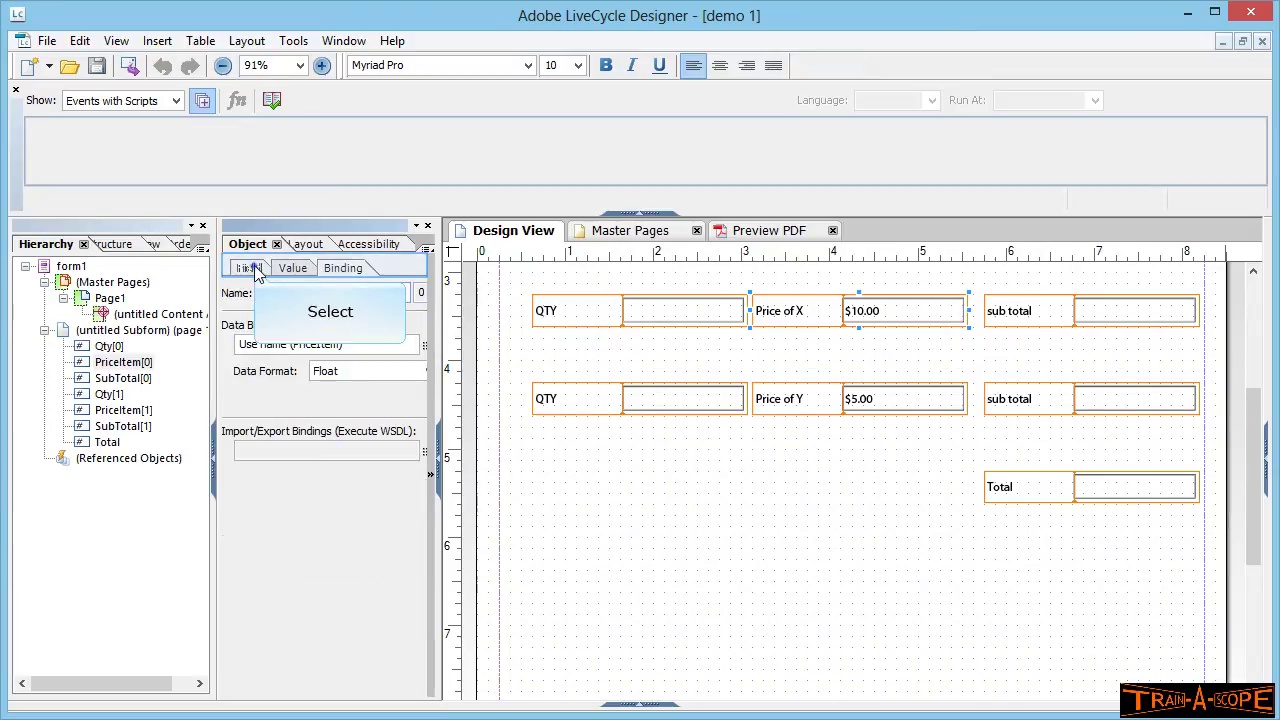
click(252, 268)
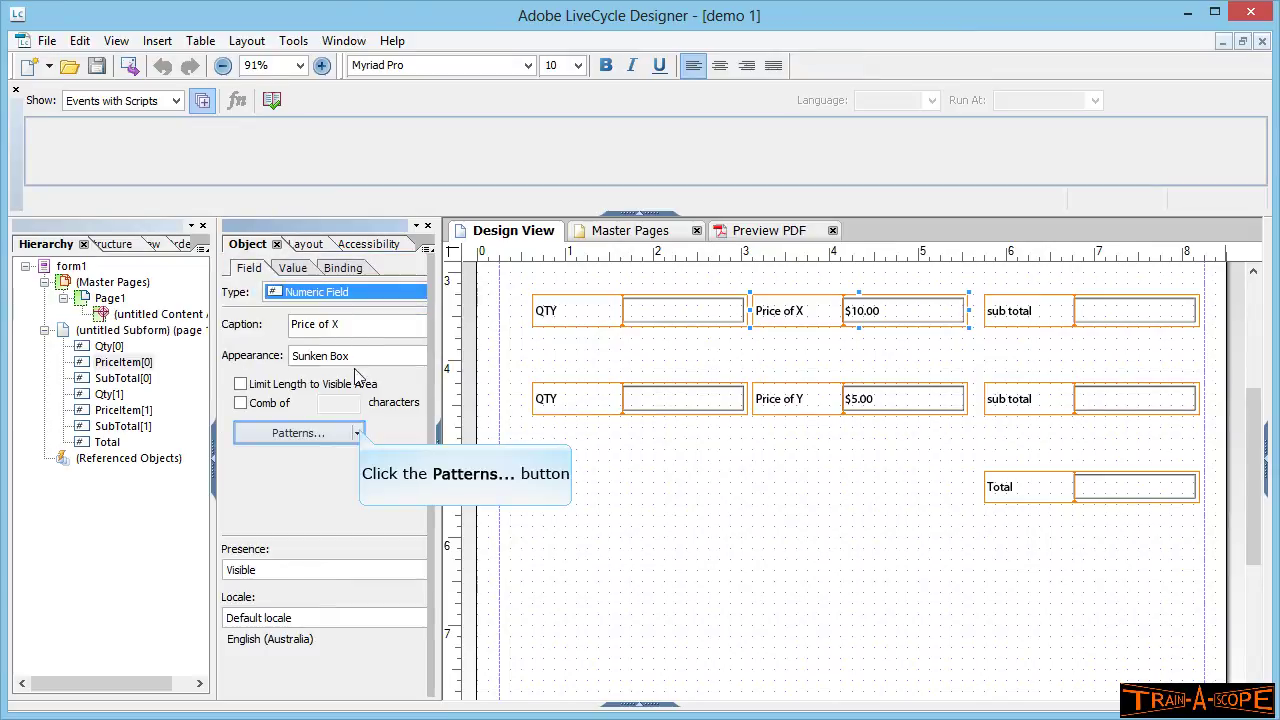
click(360, 433)
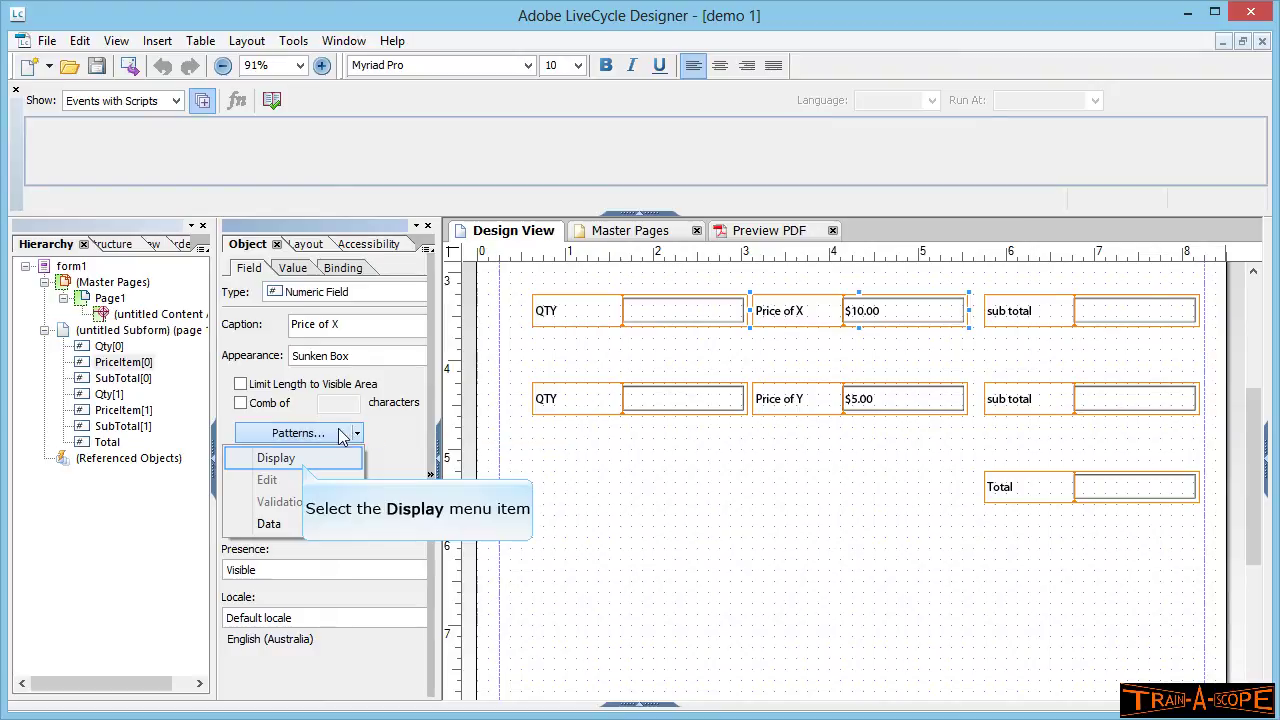
click(303, 464)
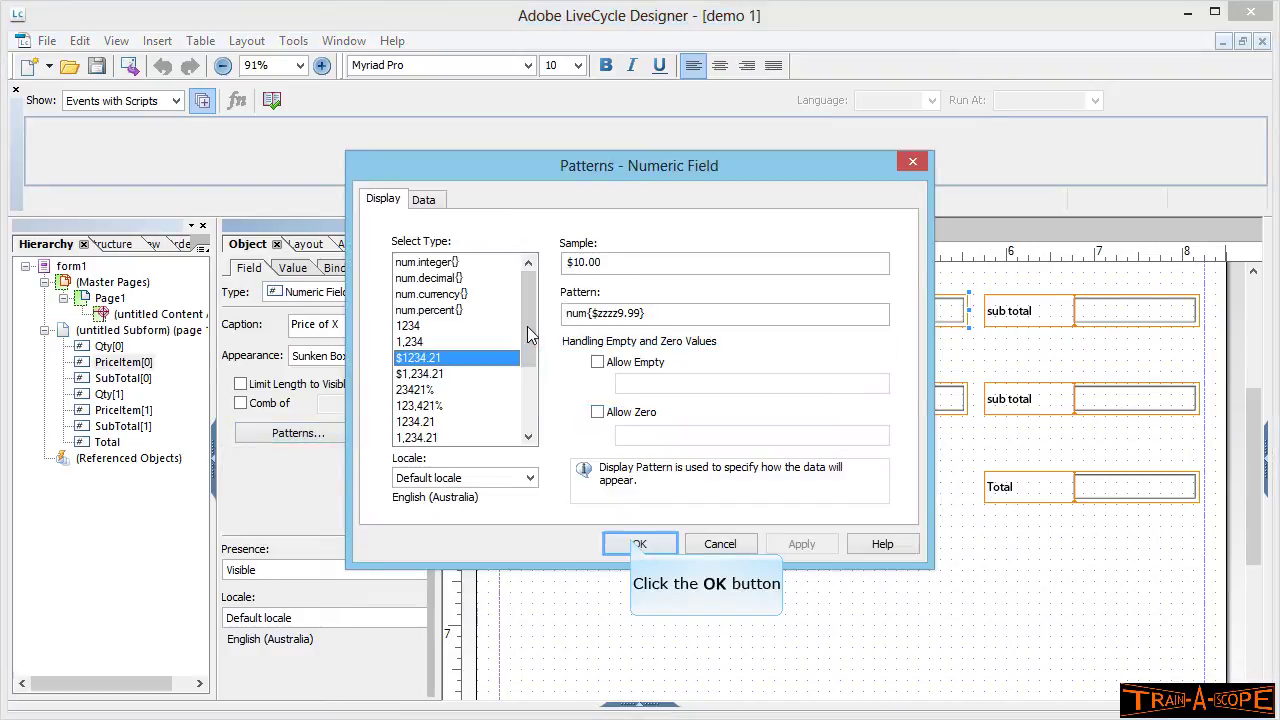
click(636, 543)
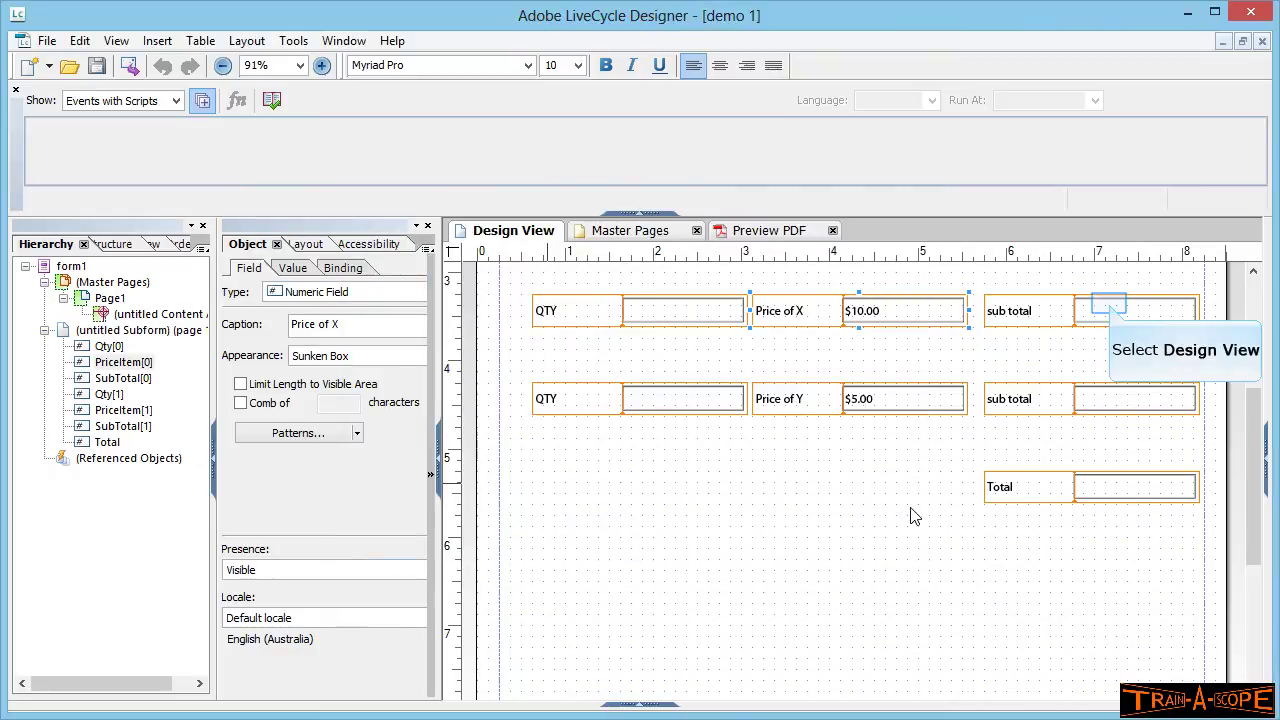
Step: Apply the $1234.21 currency display pattern to SubTotal[0]
click(1110, 309)
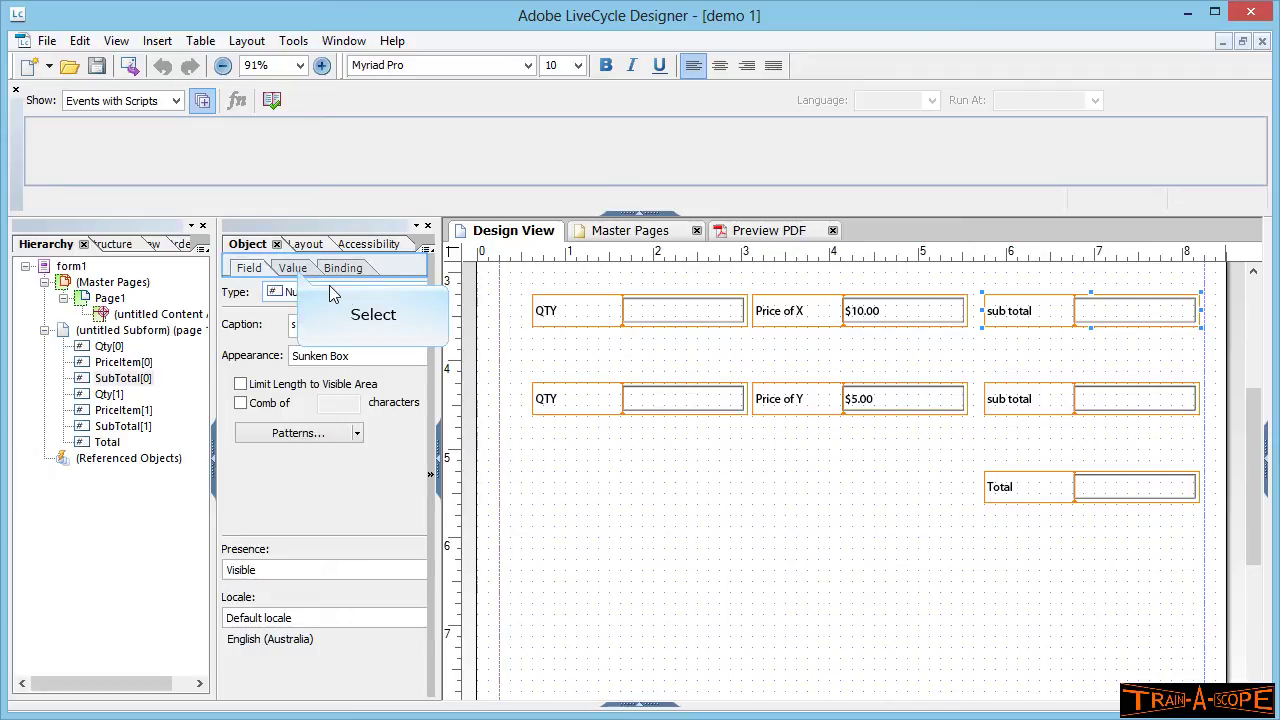
click(296, 270)
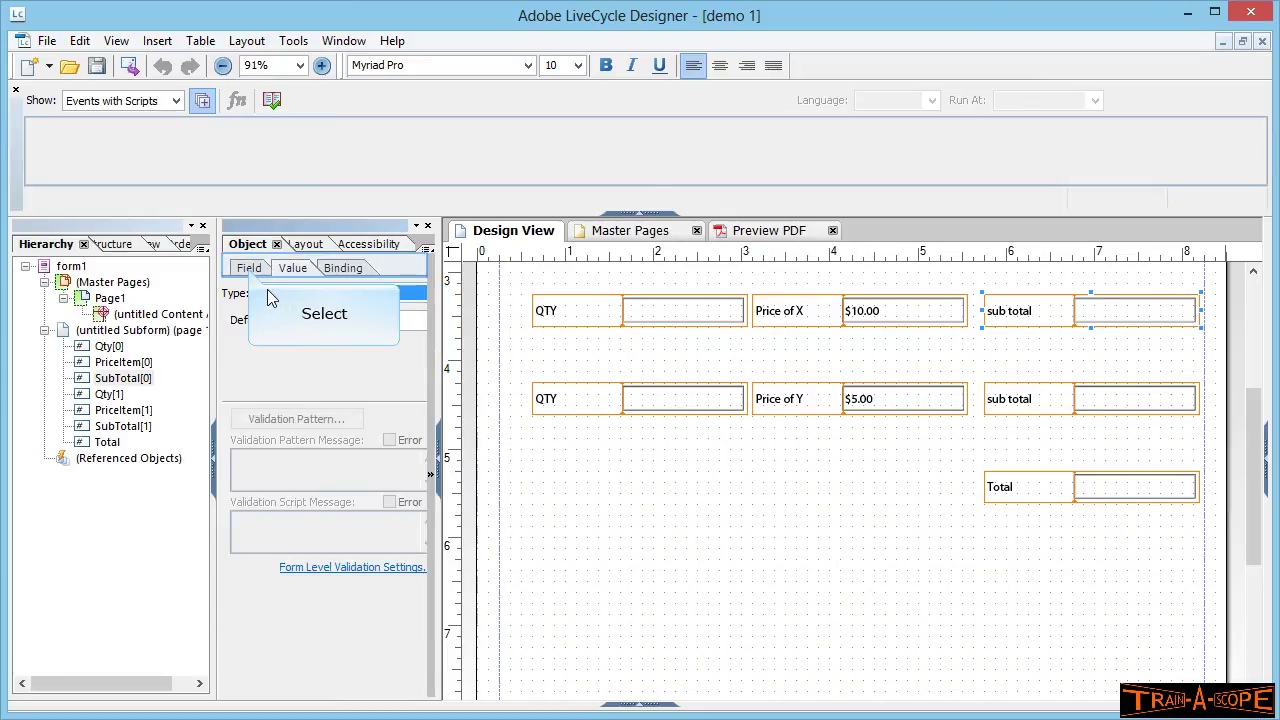
click(250, 270)
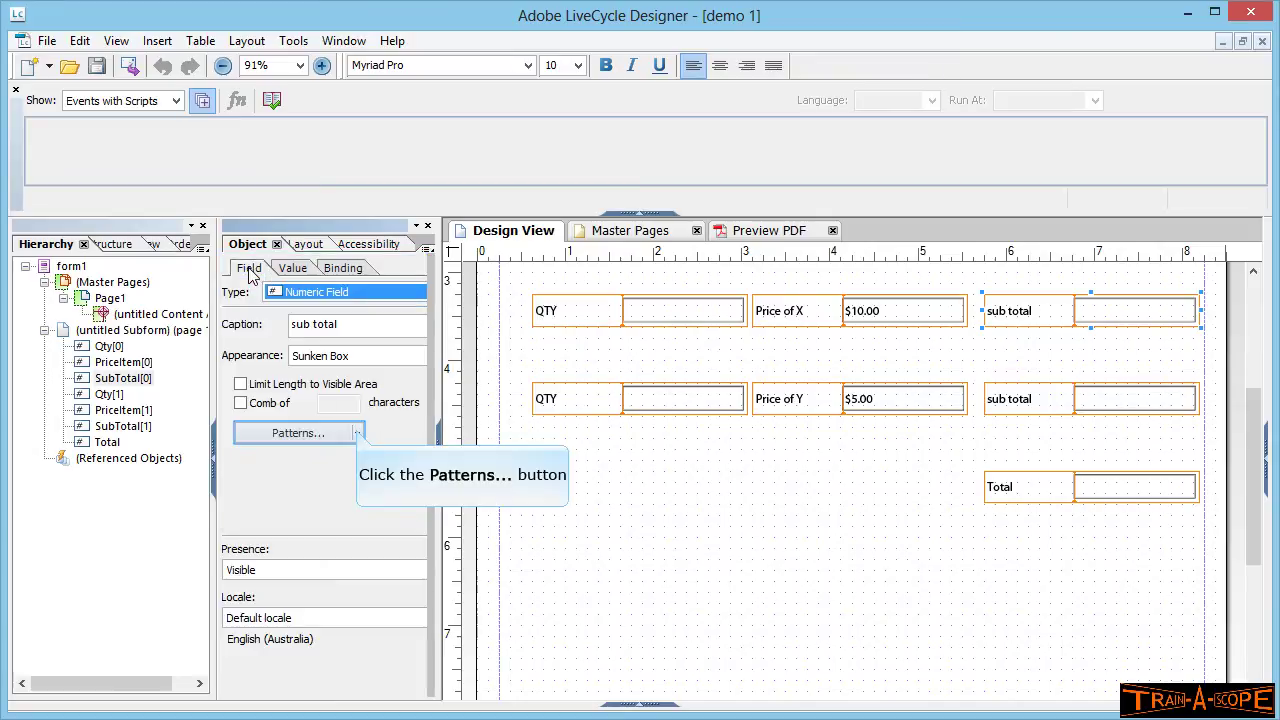
click(358, 434)
click(332, 458)
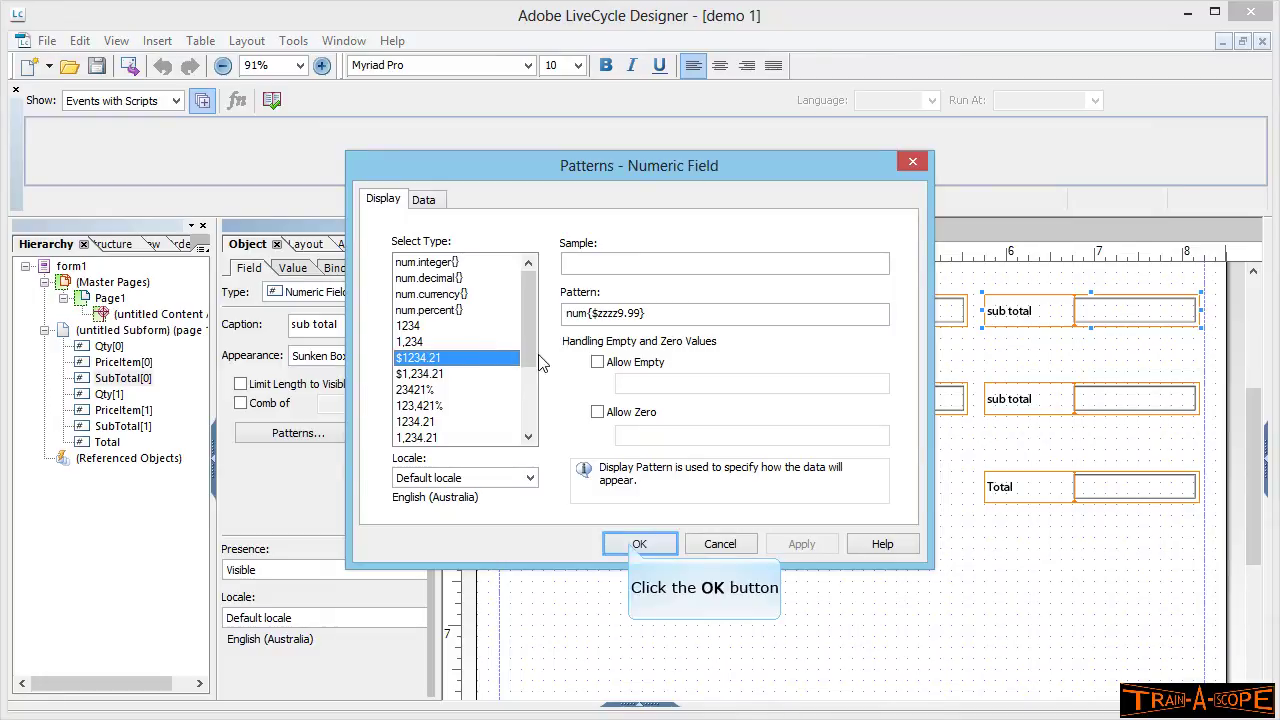
click(636, 544)
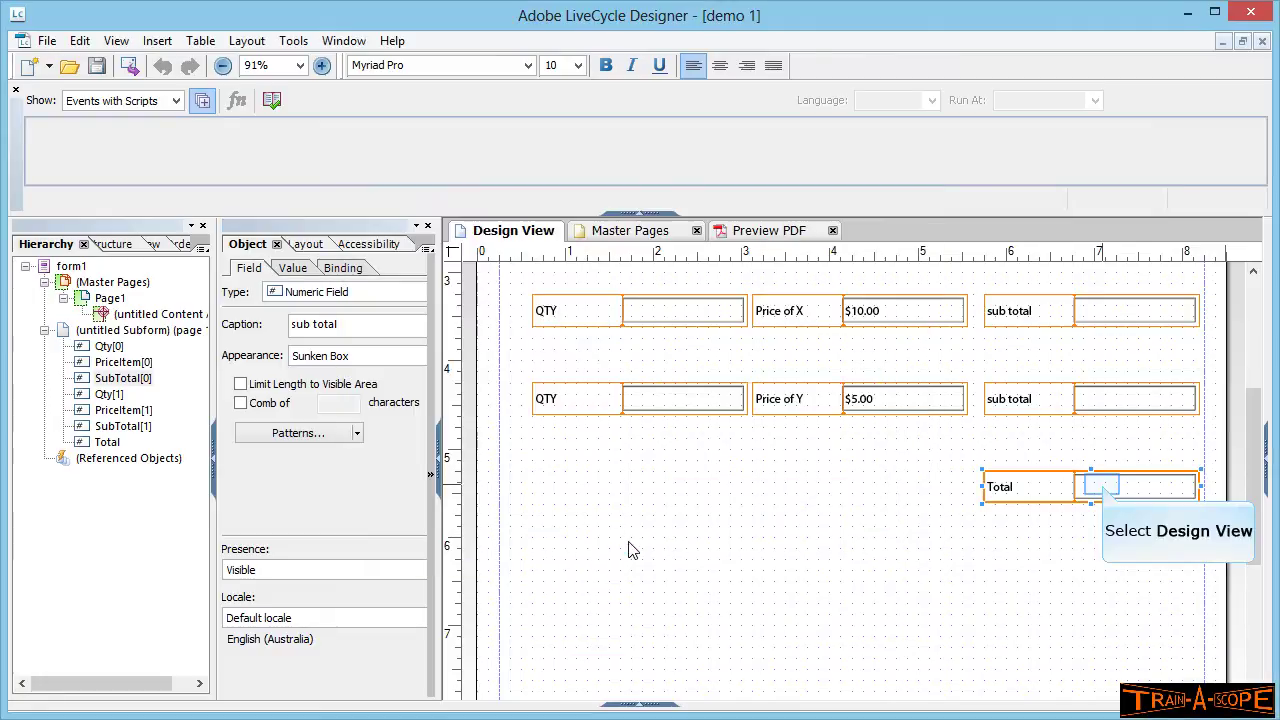
click(1096, 484)
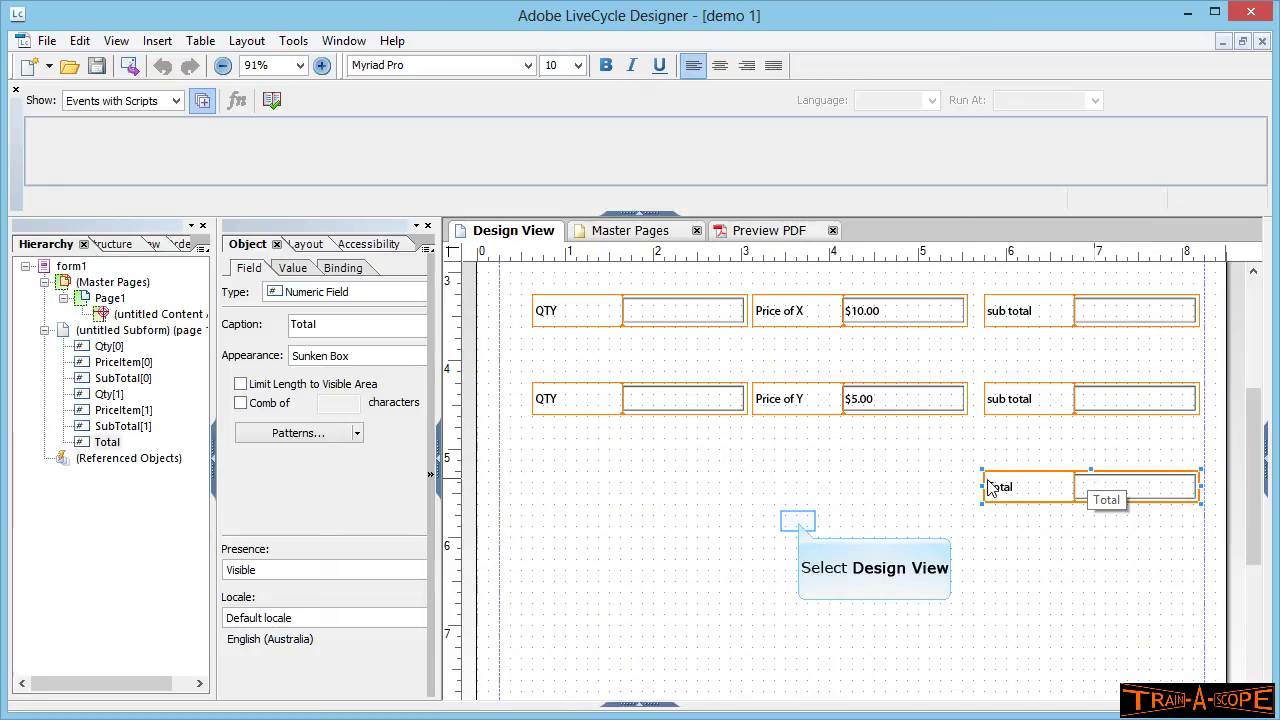
click(800, 529)
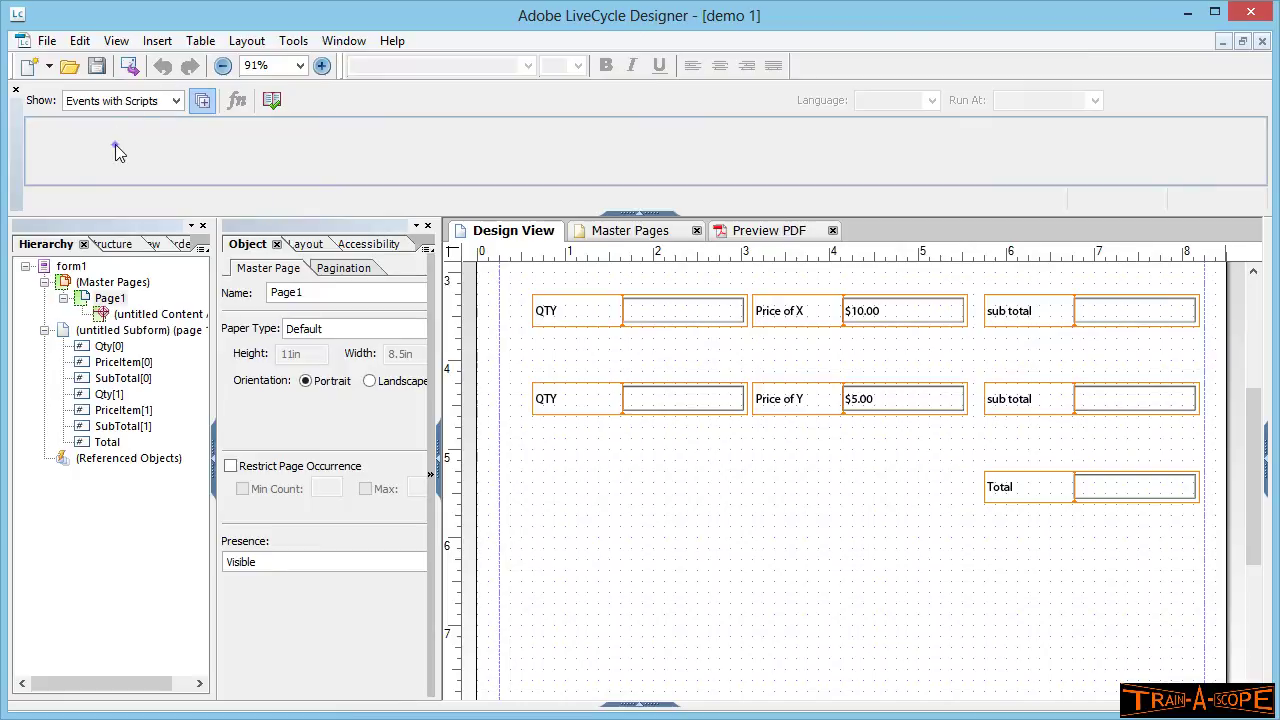
Step: Open SubTotal[0]'s calculate event in the Script Editor, using FormCalc at Client
click(1093, 316)
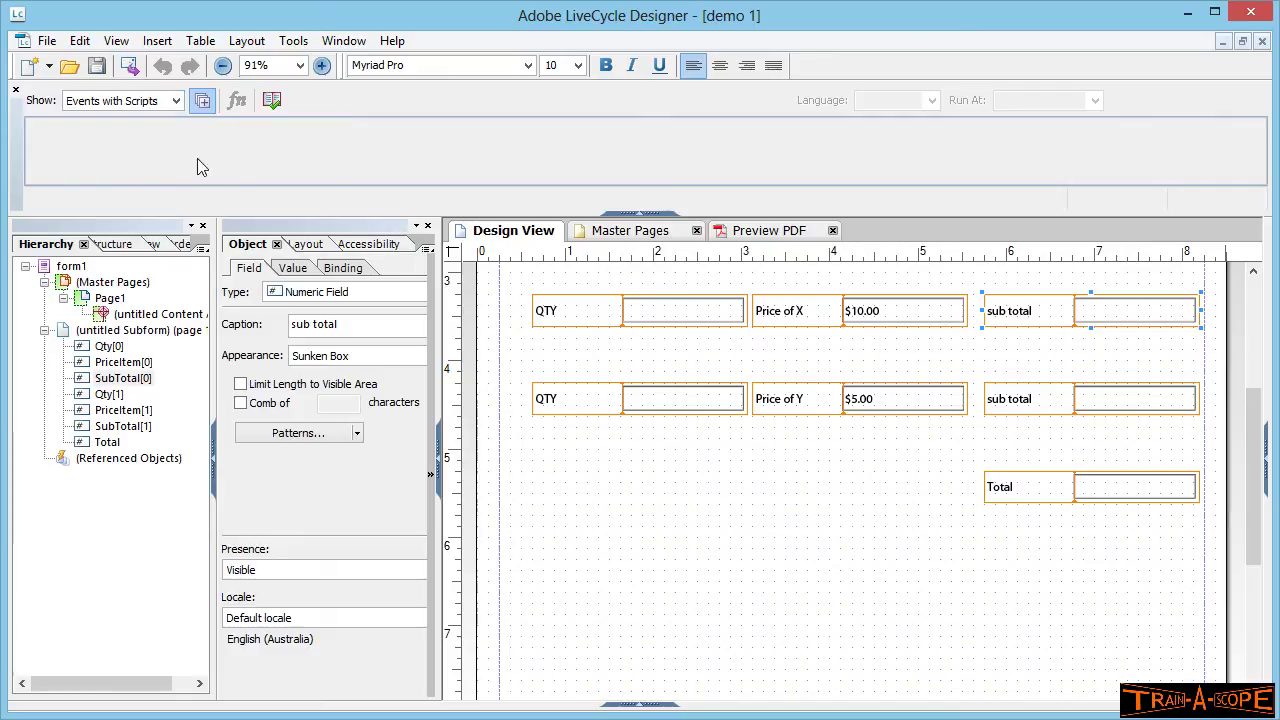
click(176, 101)
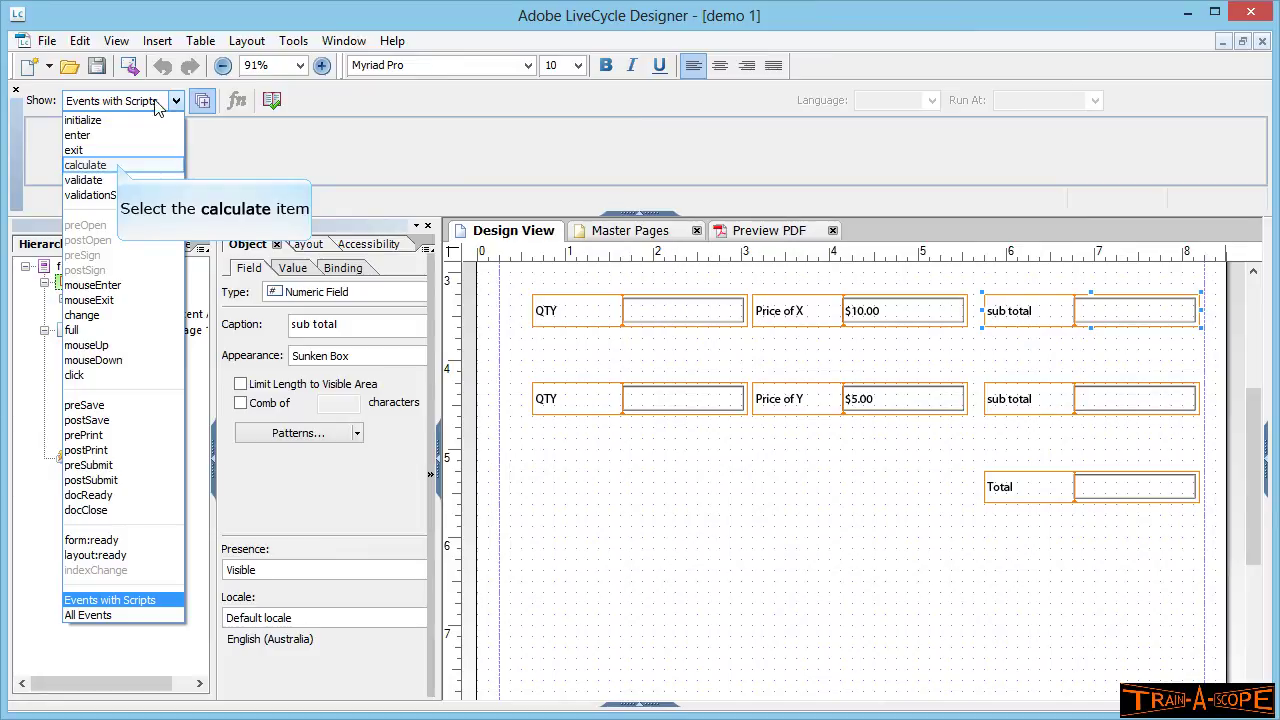
click(118, 166)
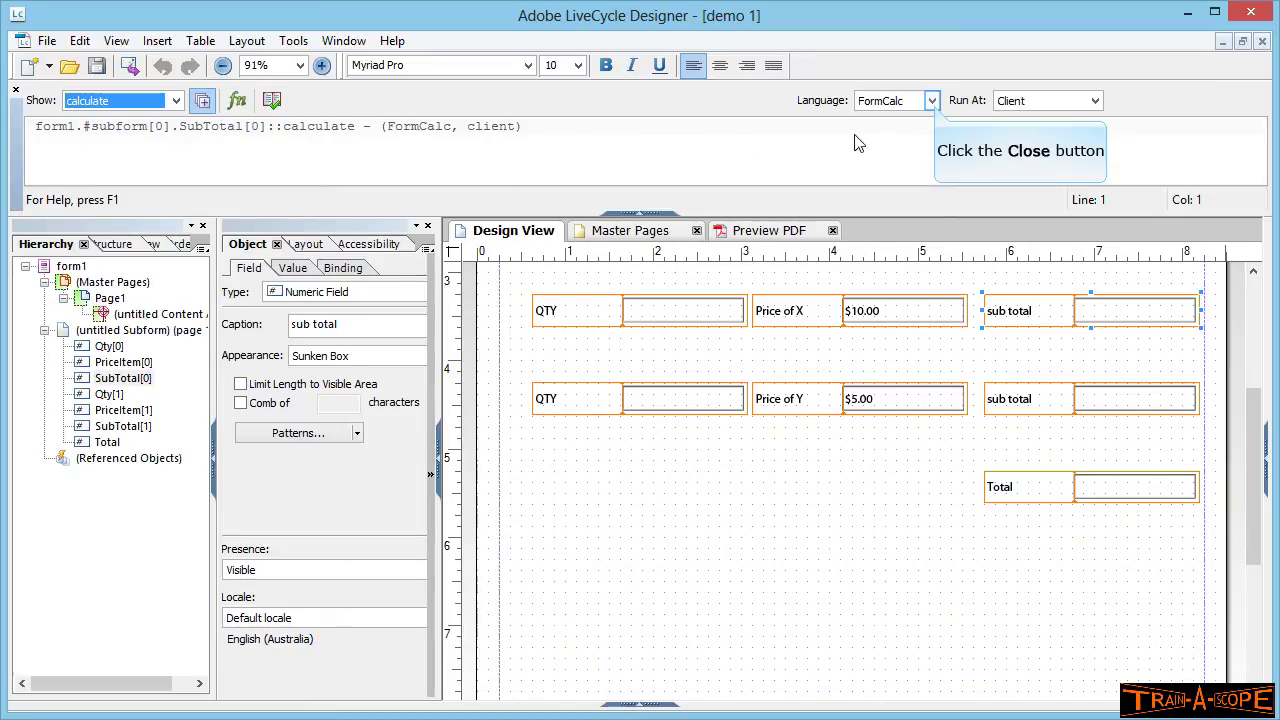
click(932, 101)
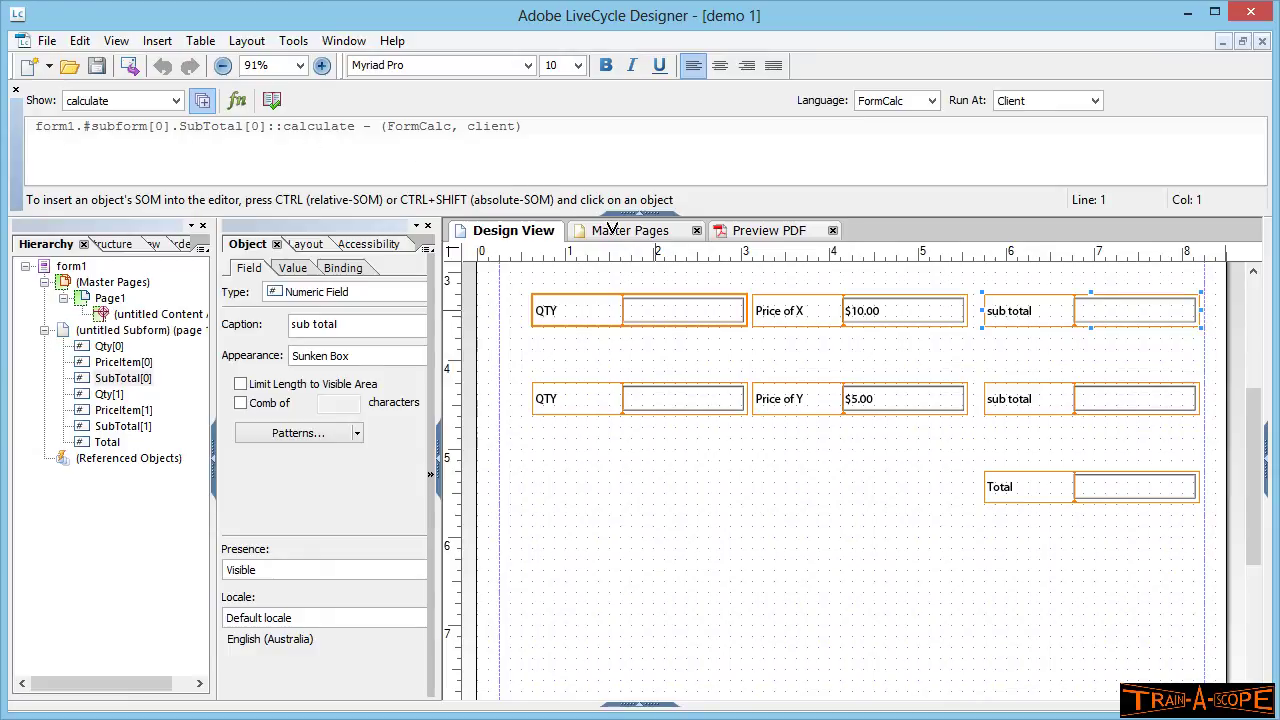
Step: Write the first sub total's calculate script as Qty*PriceItem
ctrl+click(655, 305)
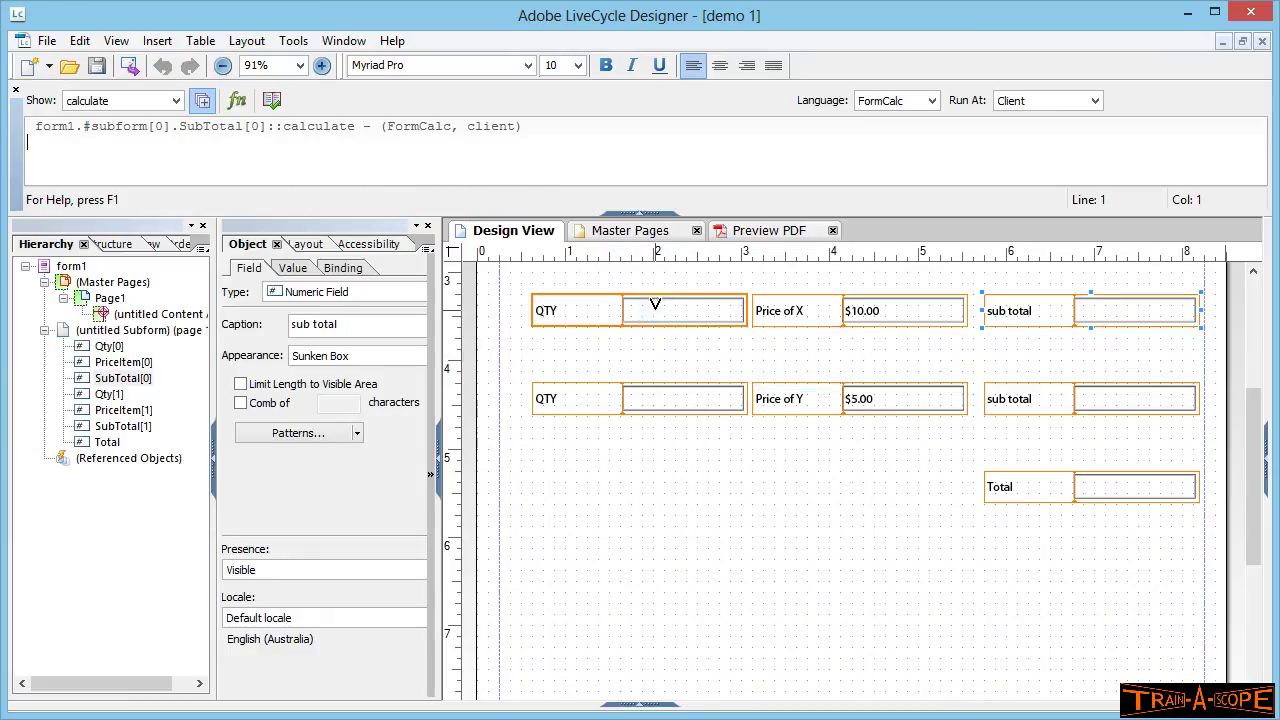
ctrl+click(655, 305)
text(*)
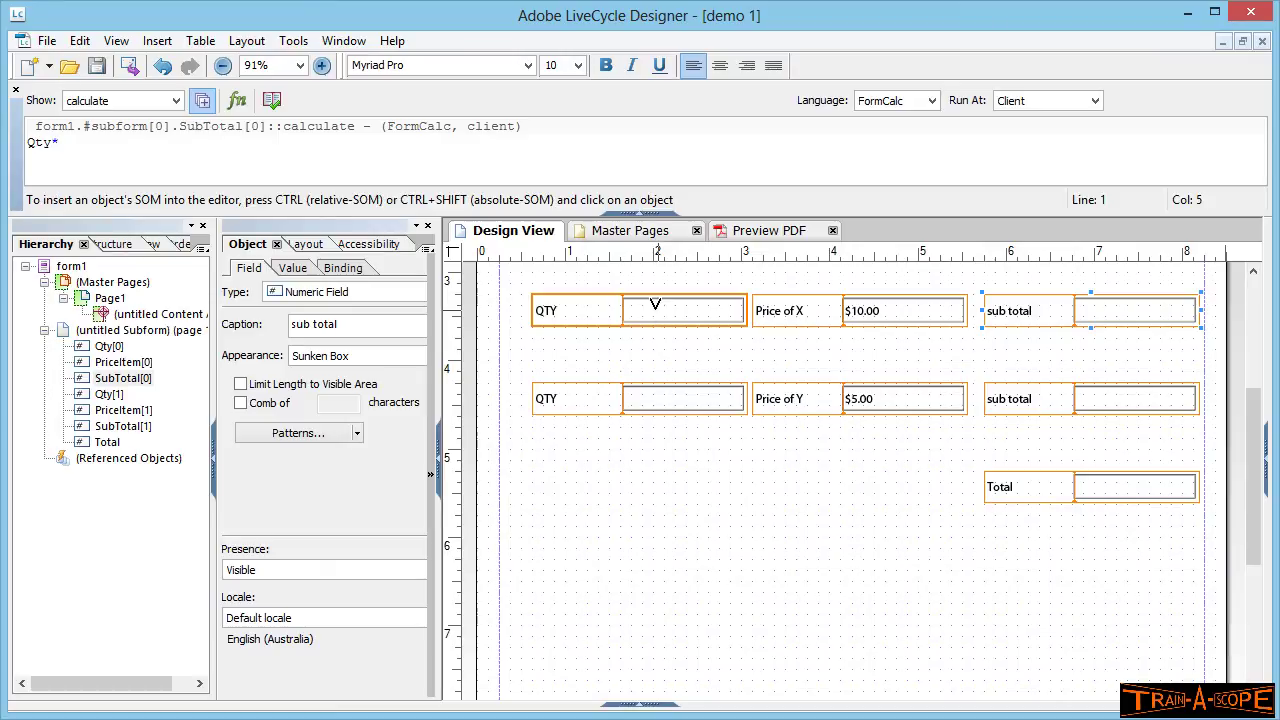
key(ctrl)
ctrl+click(912, 310)
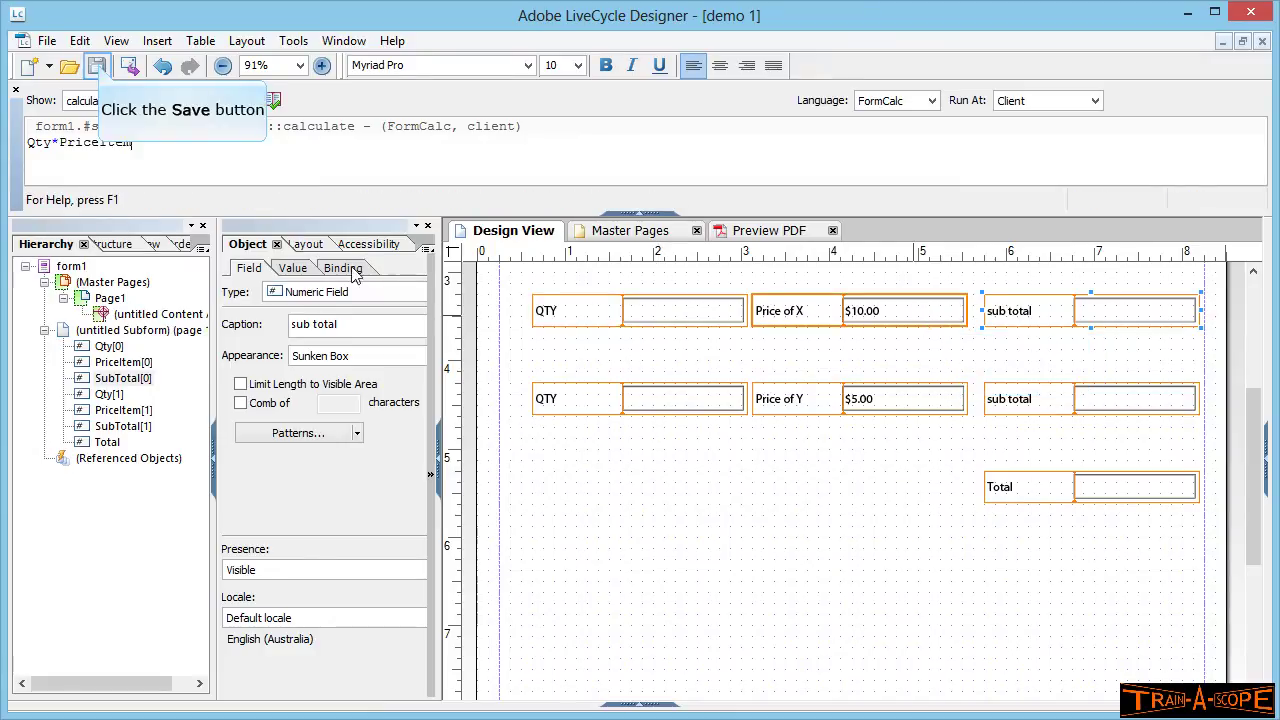
Step: Save the form, preview it as PDF, and enter a quantity of 5 in the first row
click(99, 66)
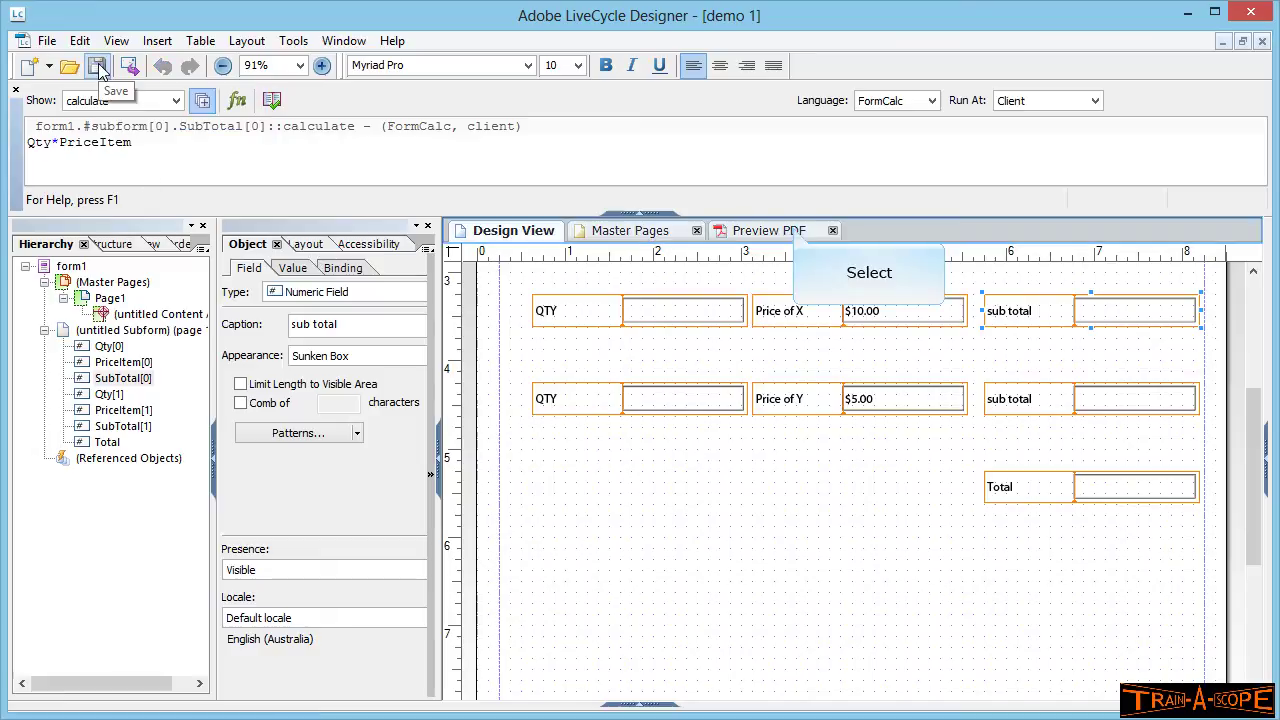
click(797, 233)
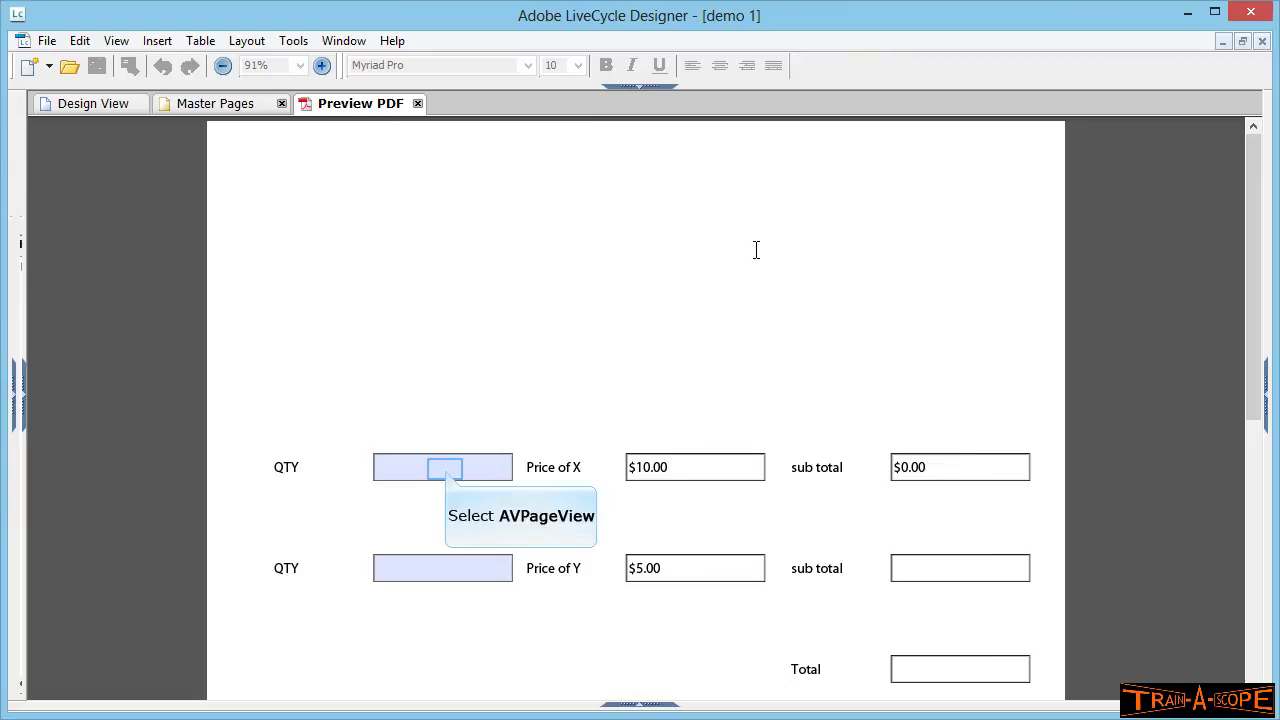
click(445, 468)
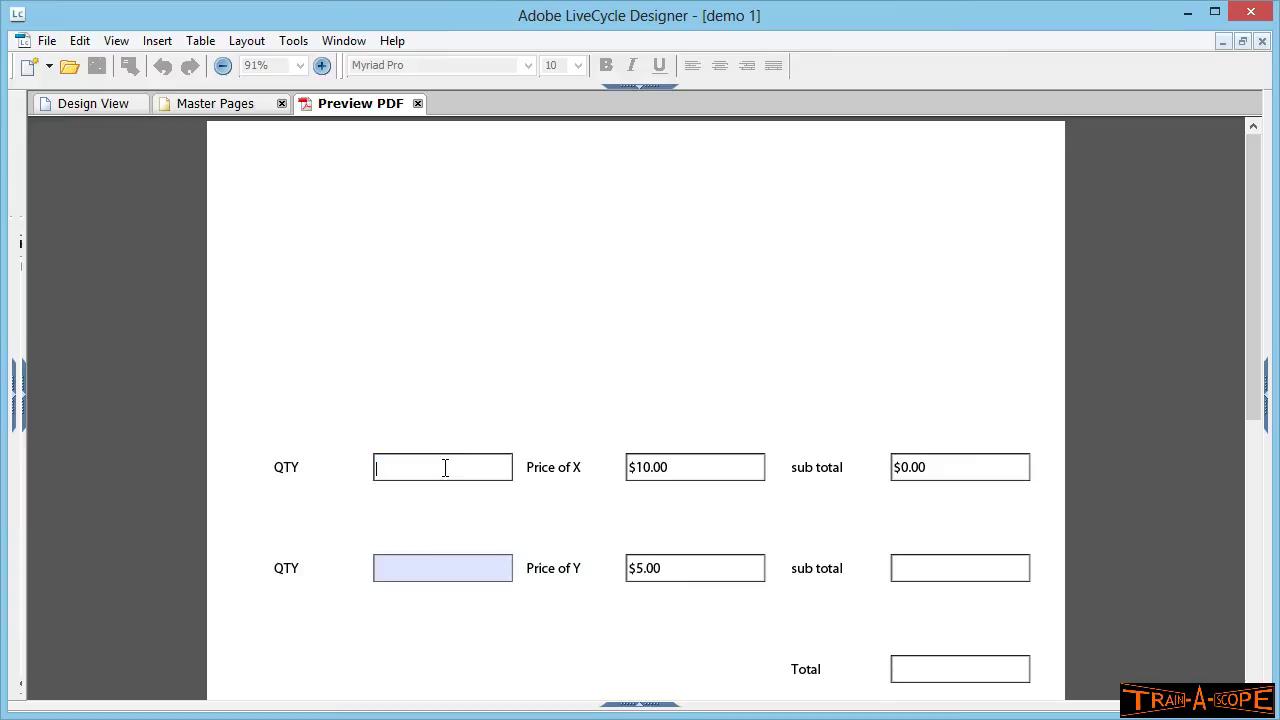
text(5)
key(Tab)
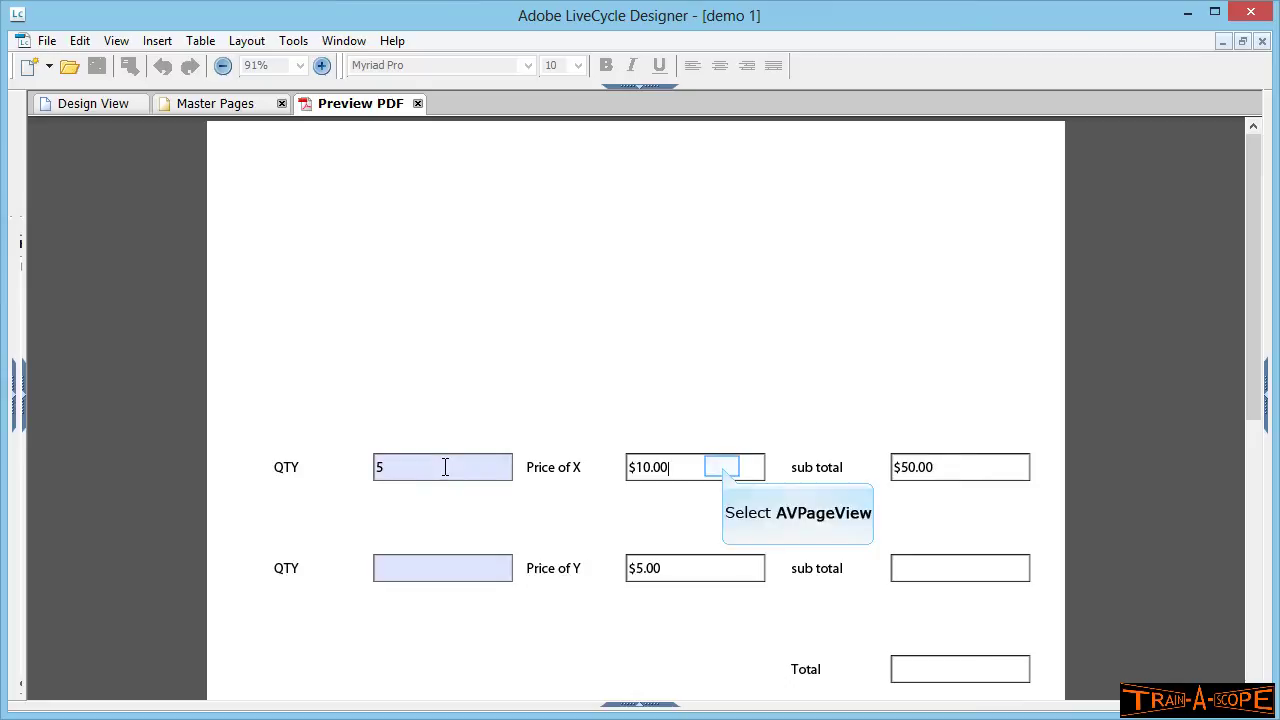
Step: Check the $10.00 price and $50.00 sub total, then change the quantity to 4 for $40.00
double_click(709, 466)
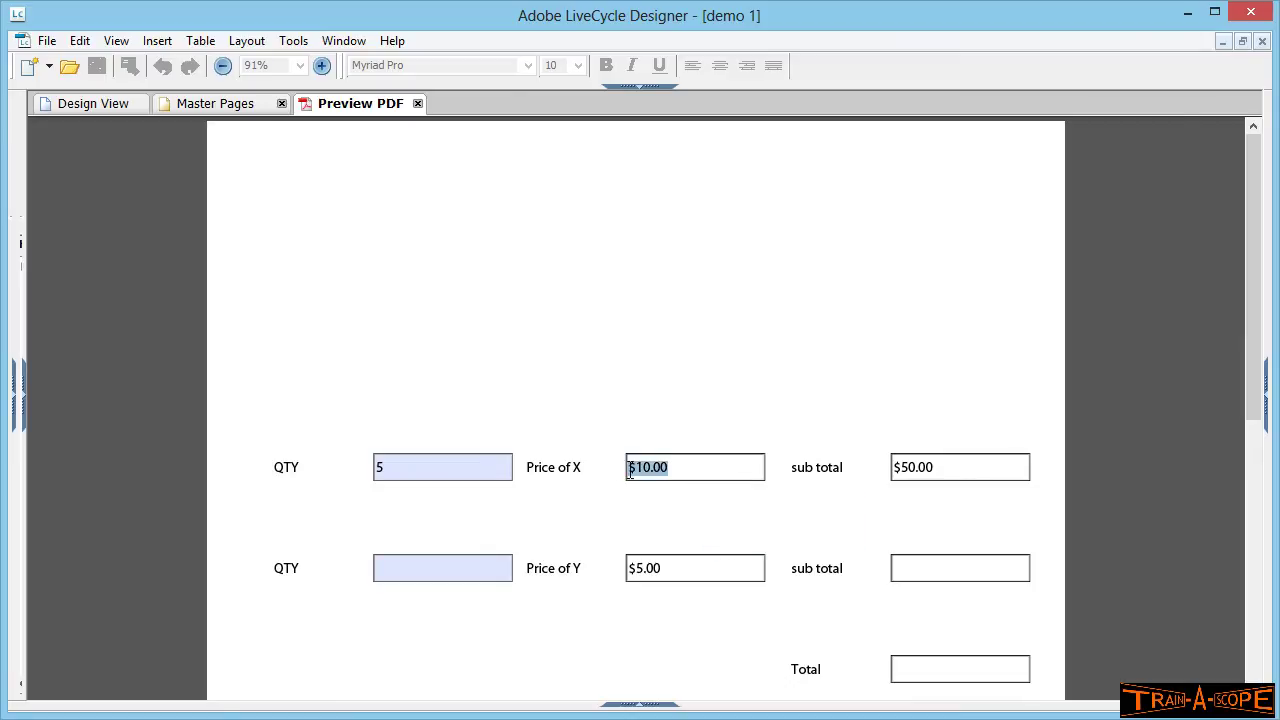
click(940, 466)
key(ctrl+a)
double_click(400, 460)
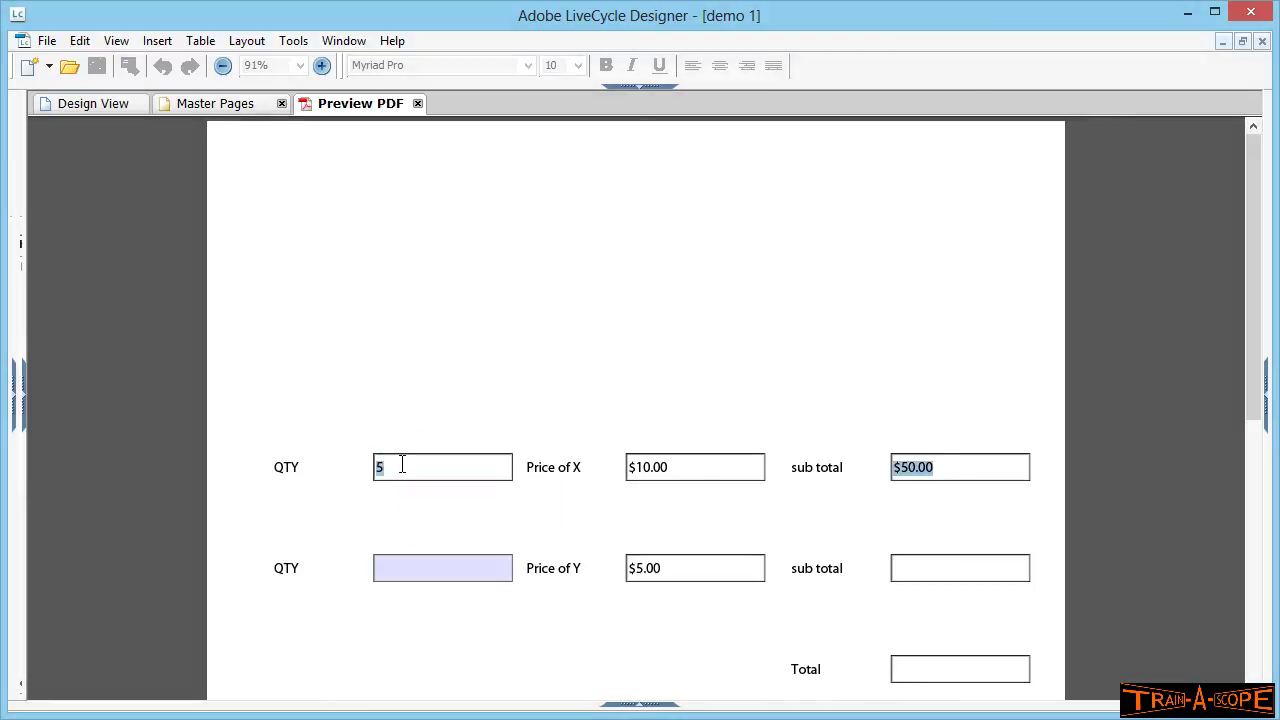
text(4)
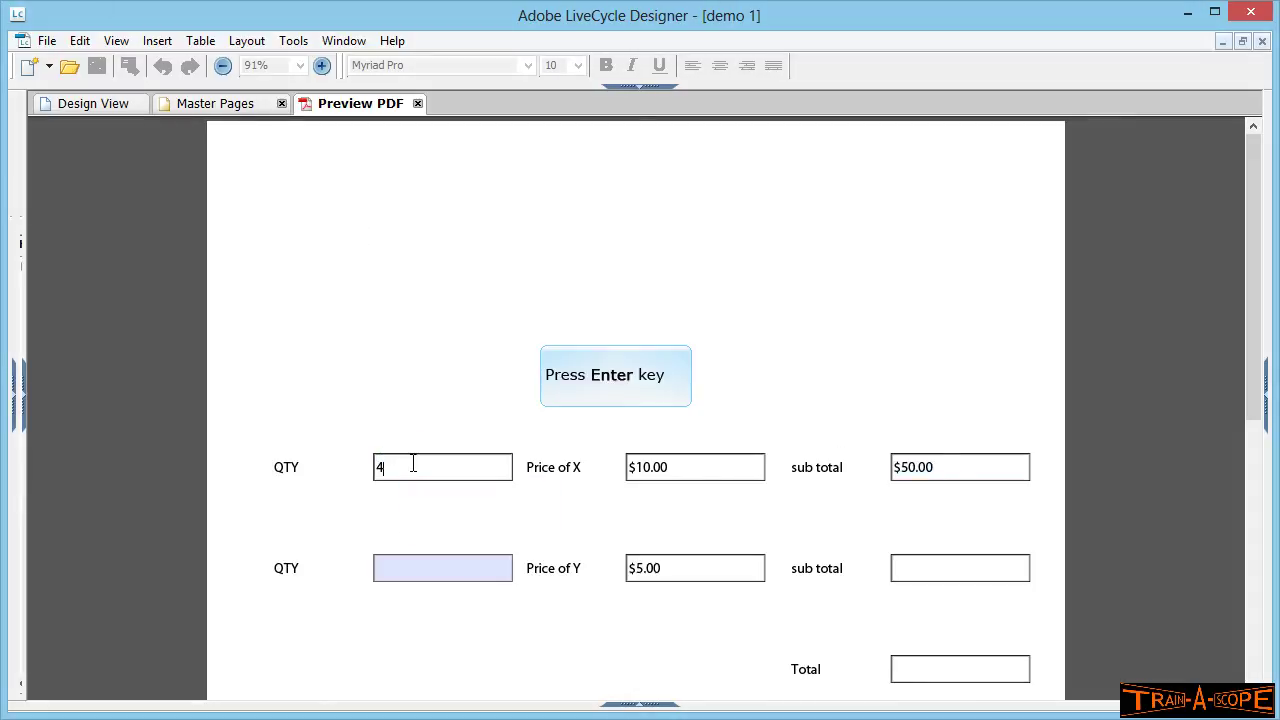
key(Return)
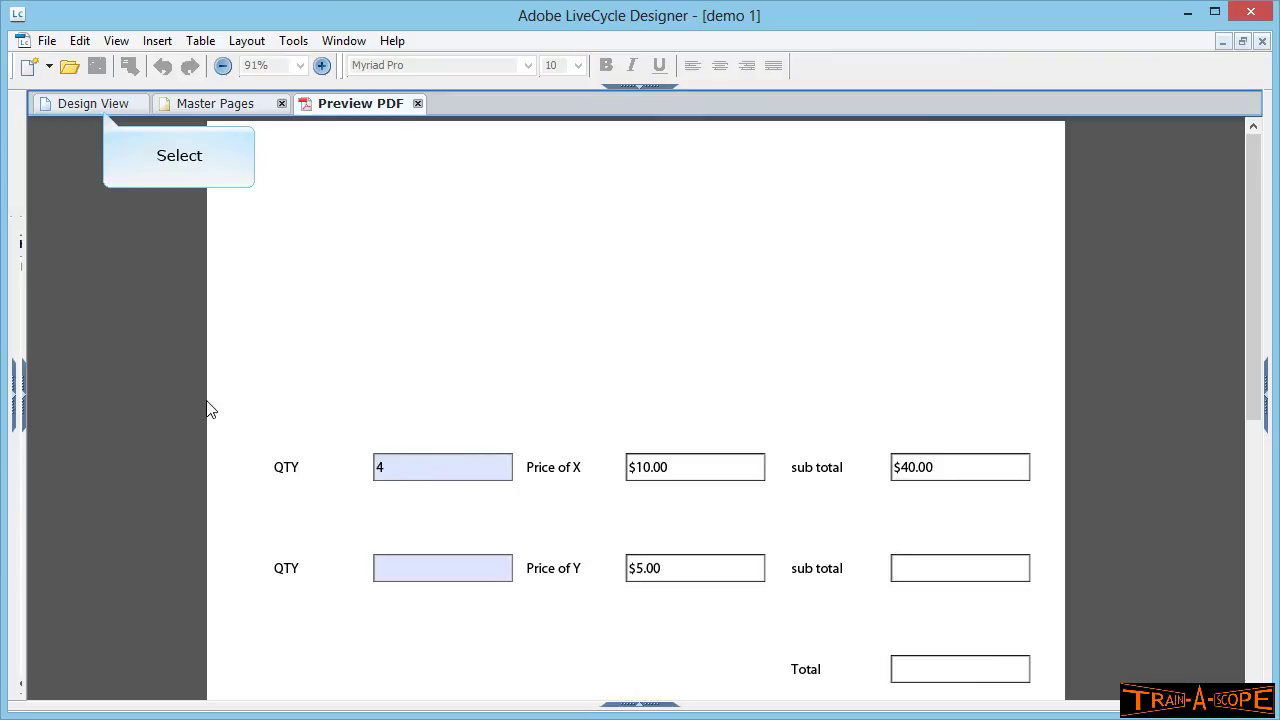
Step: Write the second sub total's calculate script as Qty[1]*PriceItem[1]
click(103, 108)
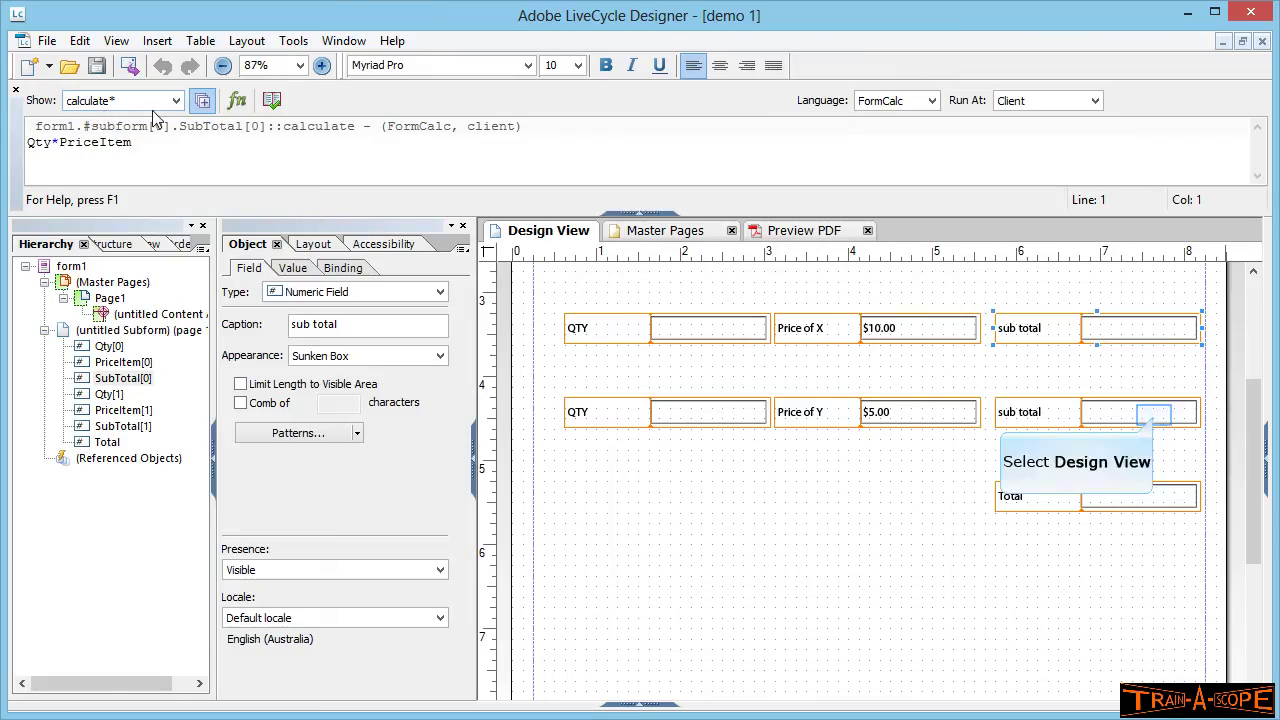
click(1155, 415)
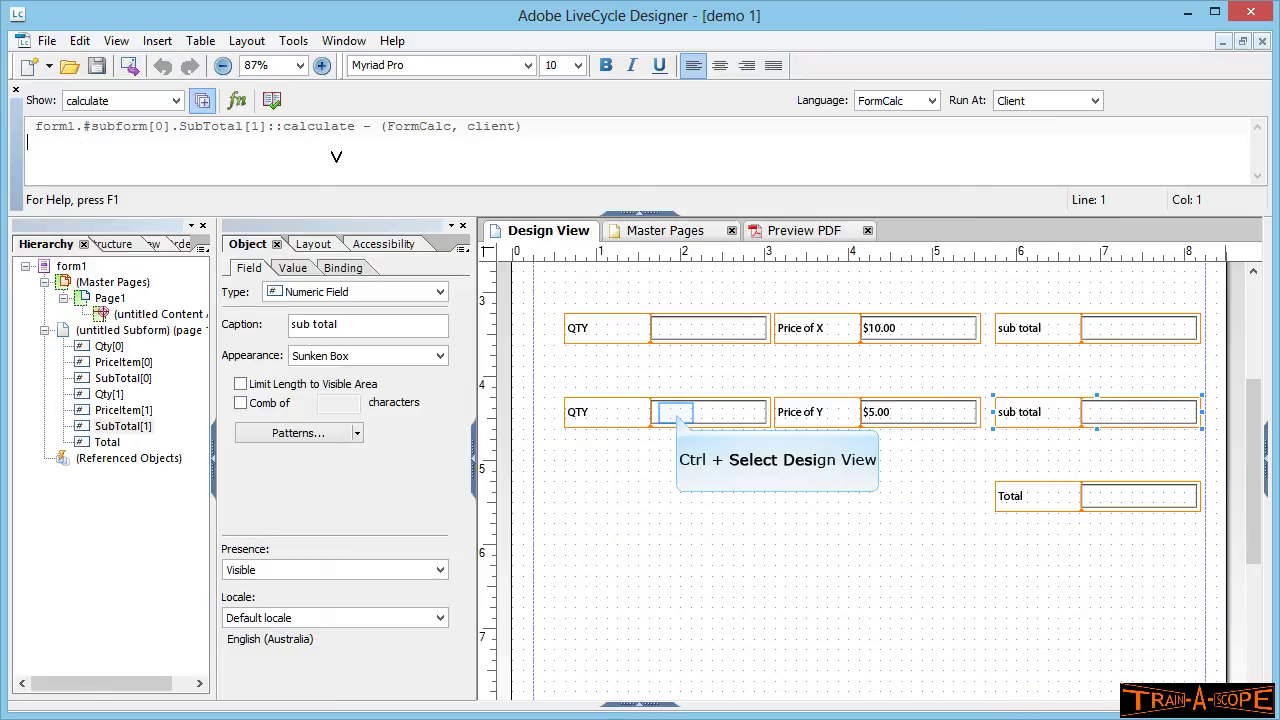
ctrl+click(676, 410)
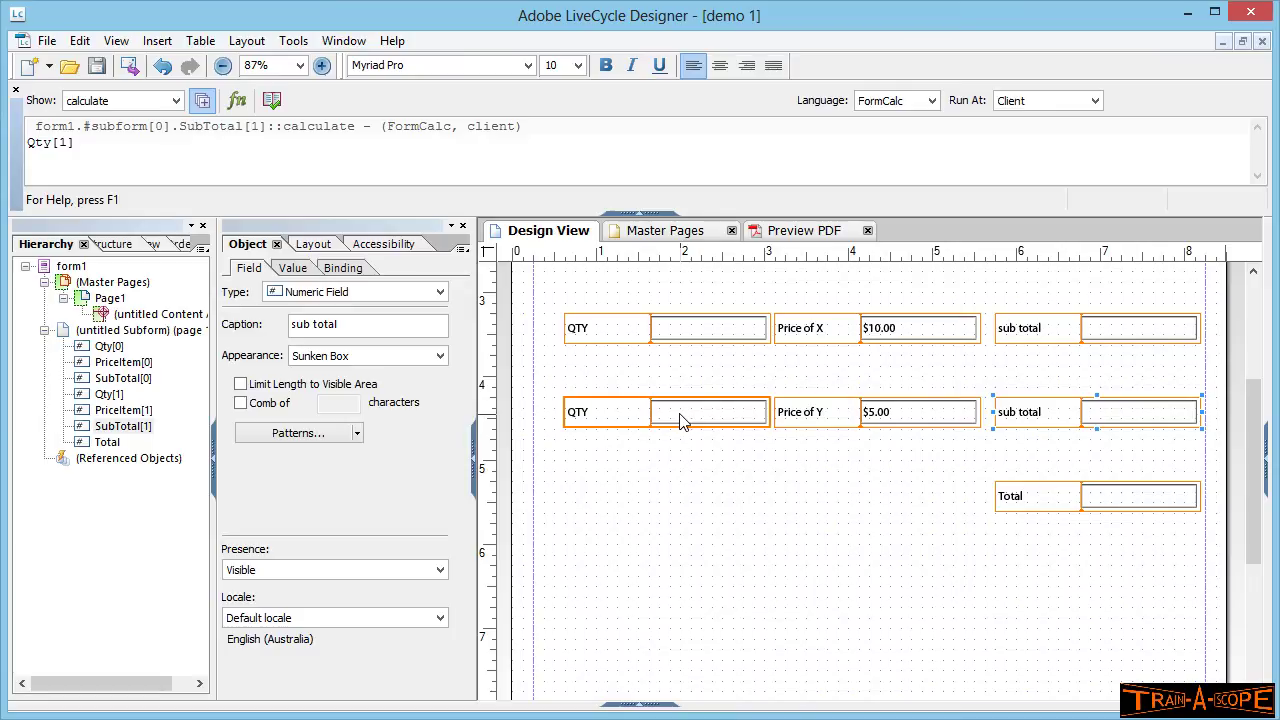
text(*)
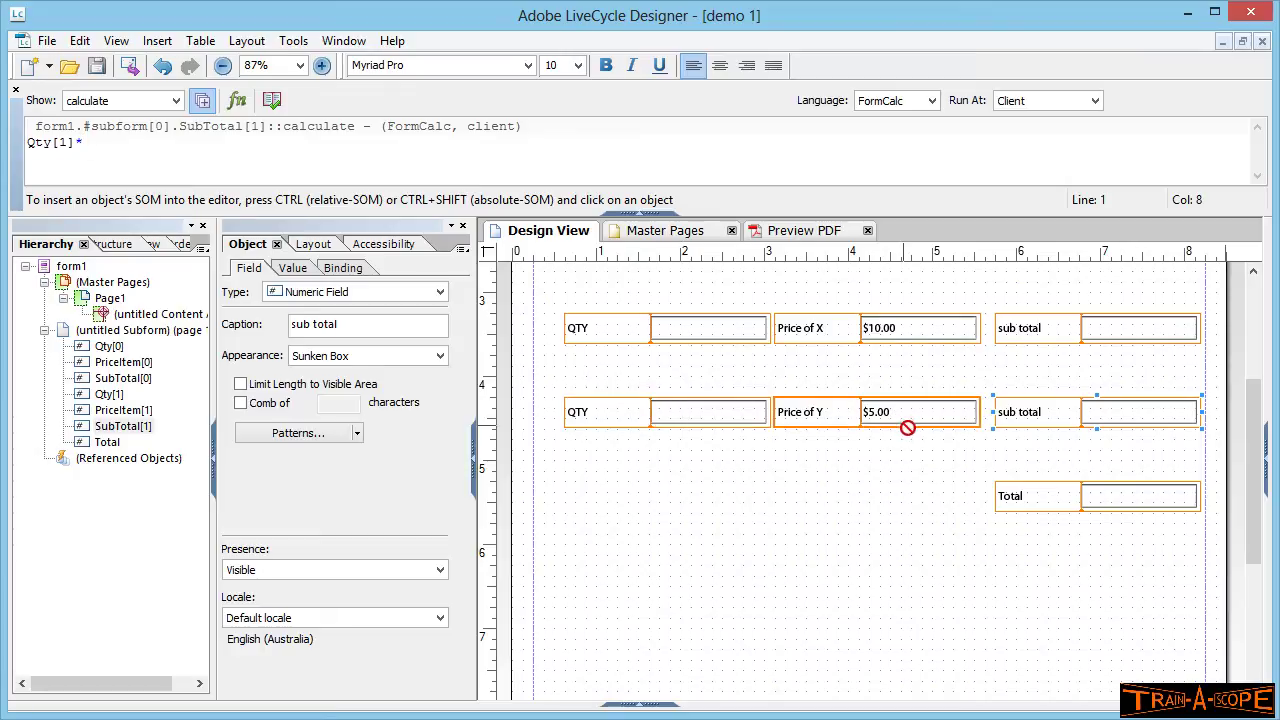
key(ctrl)
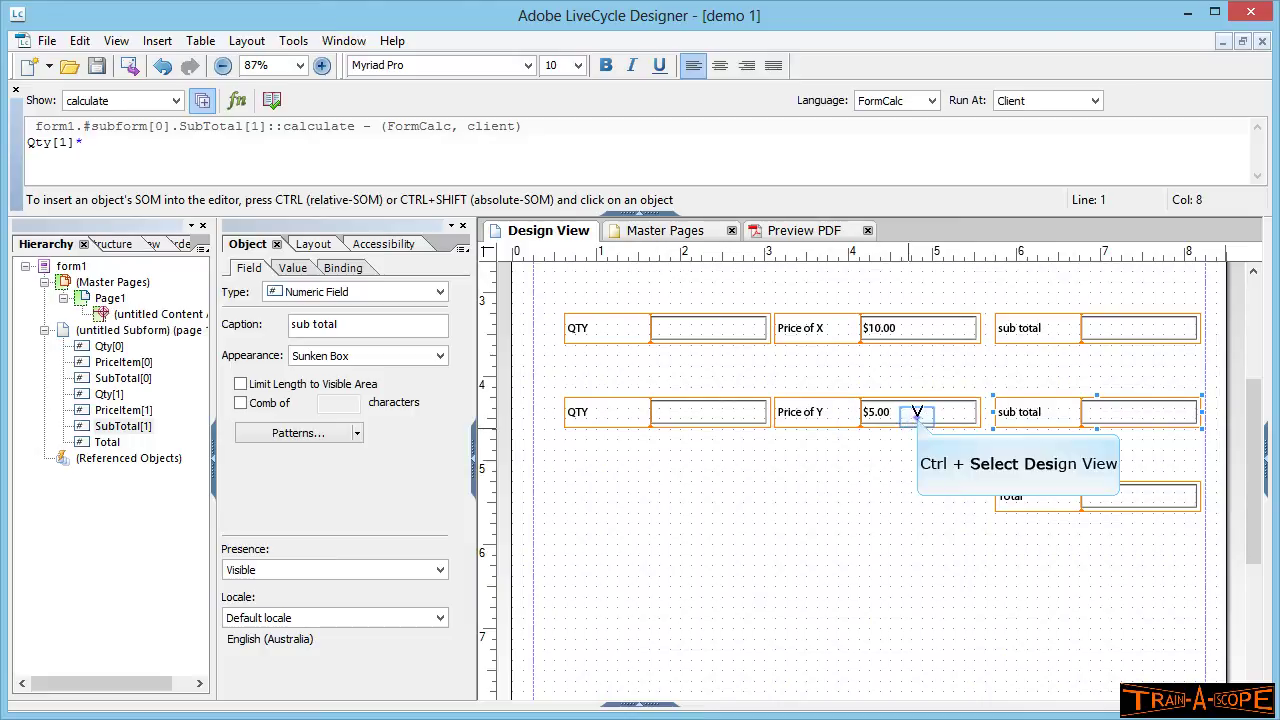
ctrl+click(916, 420)
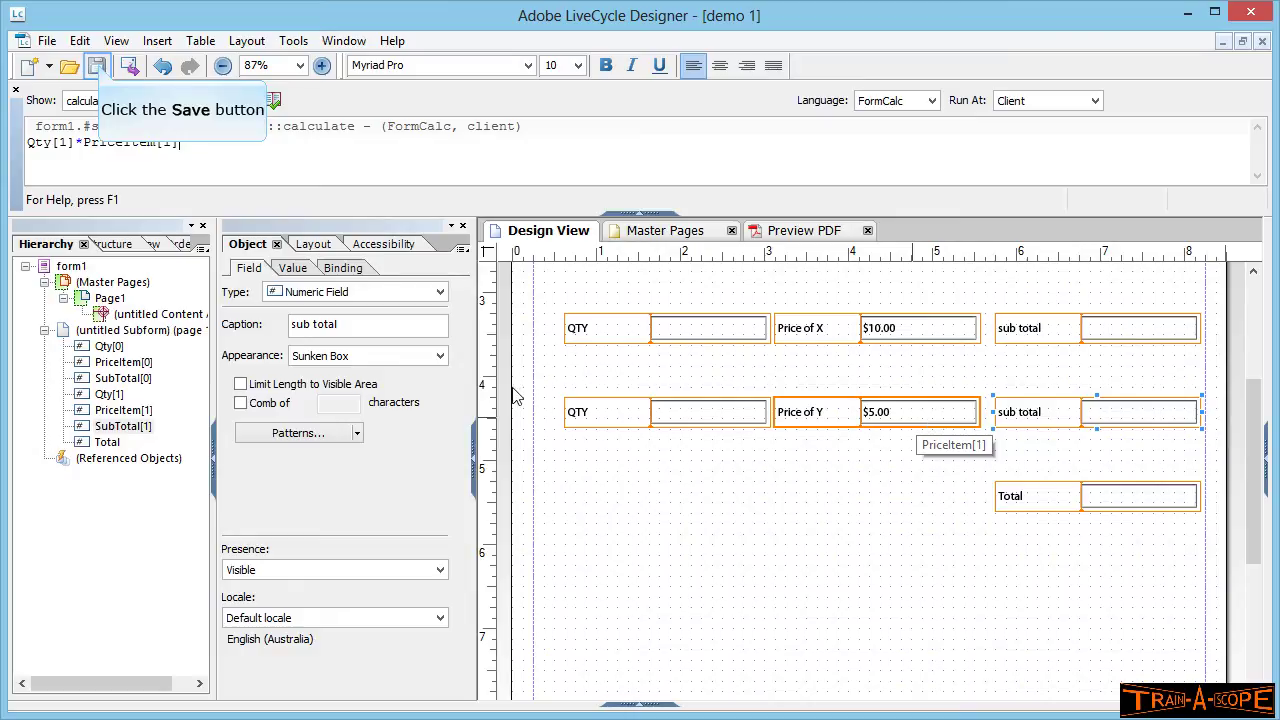
Step: Save the form and open the PDF preview, retrying after the Adobe Reader crash
click(100, 68)
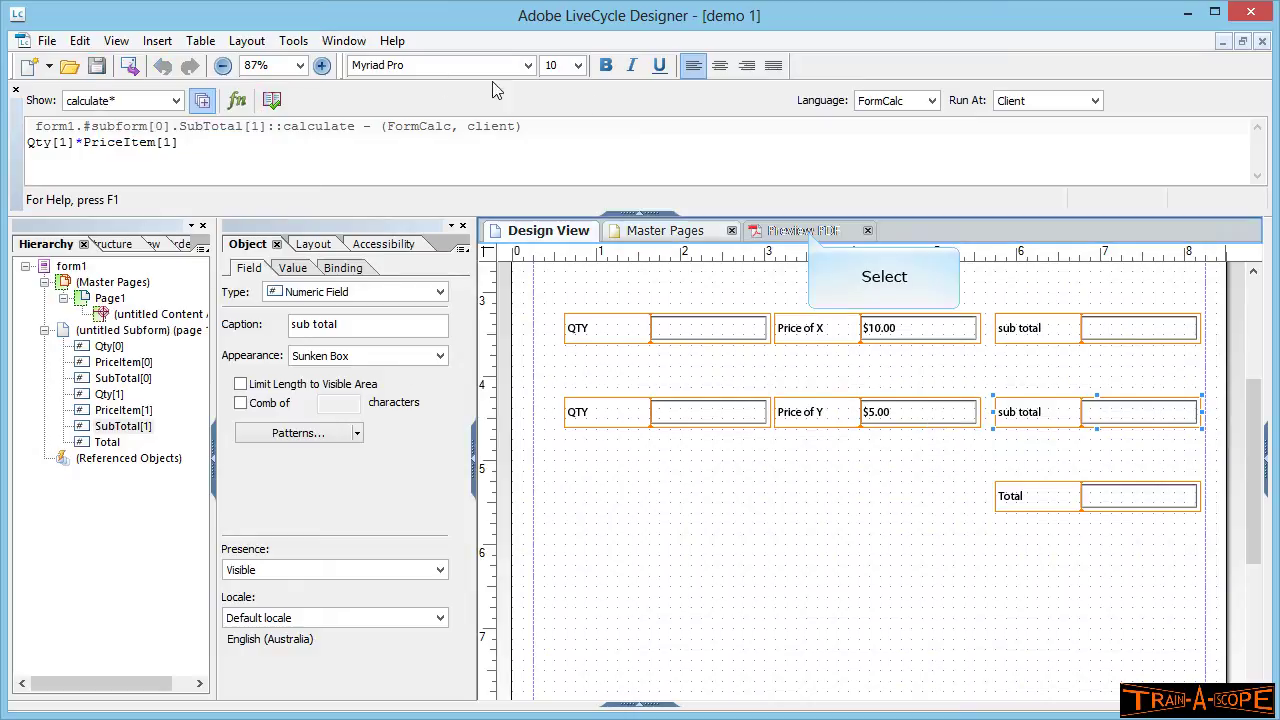
click(810, 232)
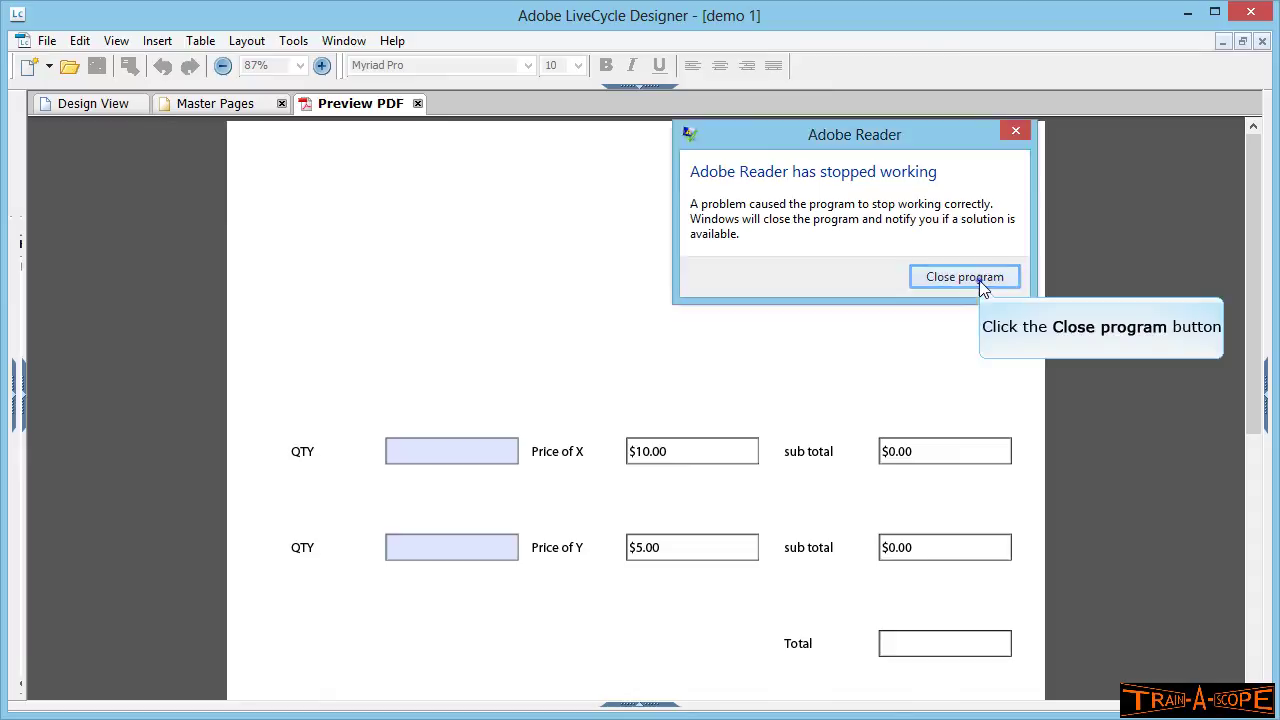
click(977, 281)
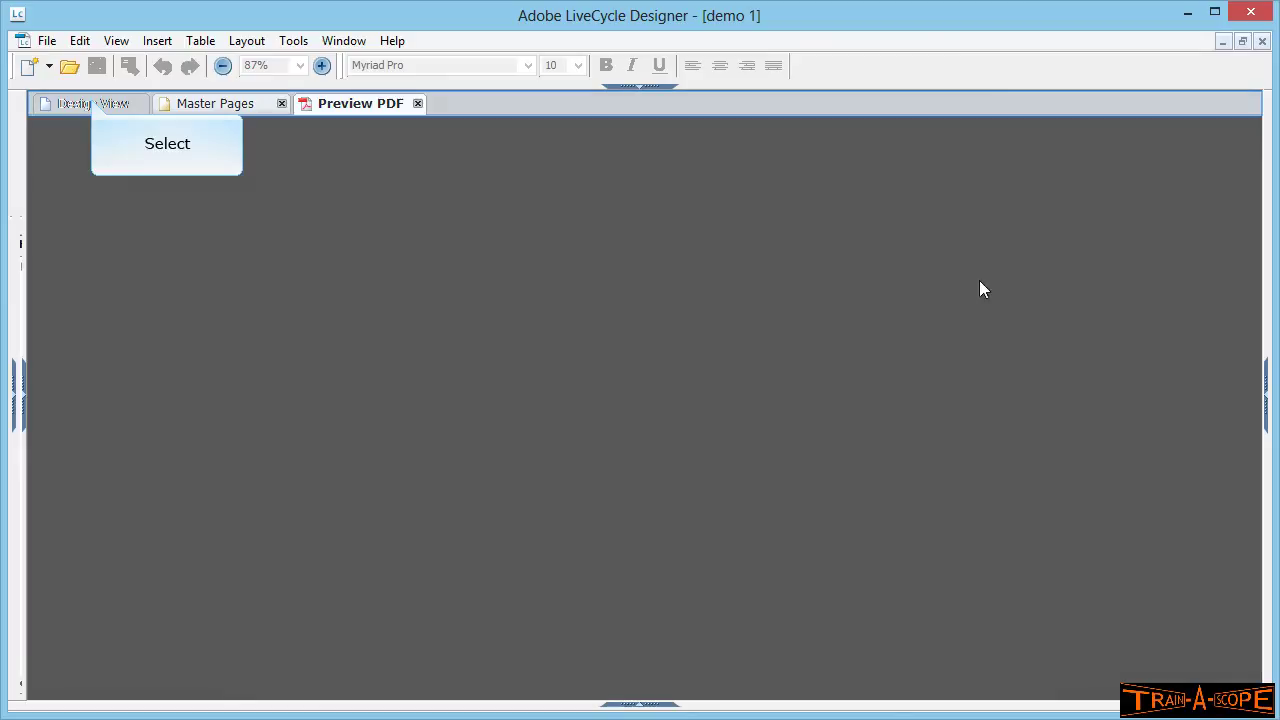
click(91, 103)
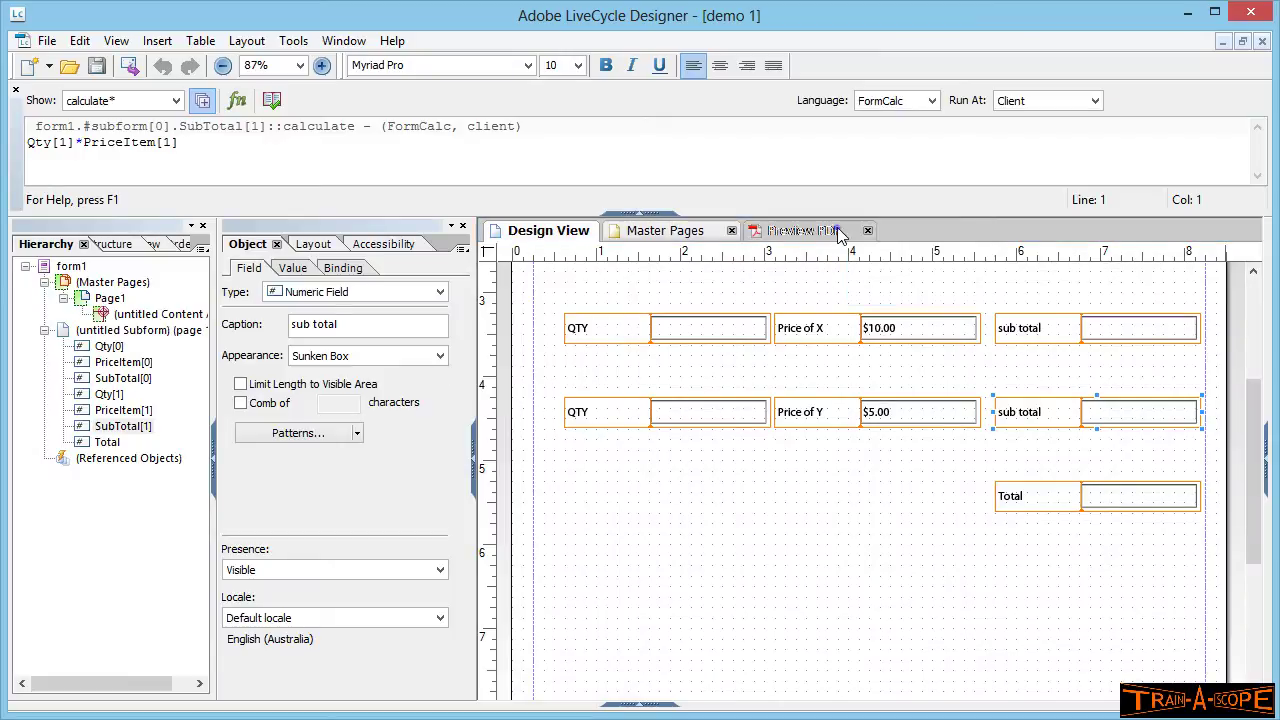
click(800, 230)
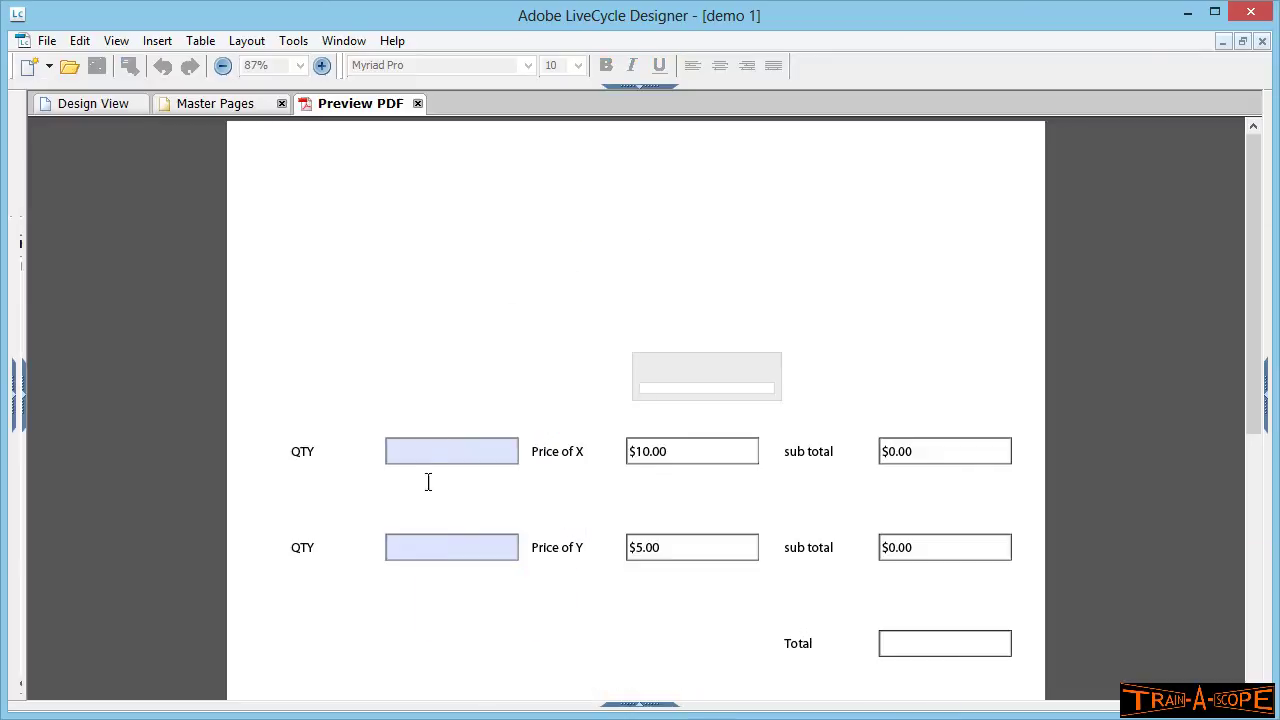
Step: Enter a quantity of 4 in the second row, giving a $20.00 sub total
click(423, 548)
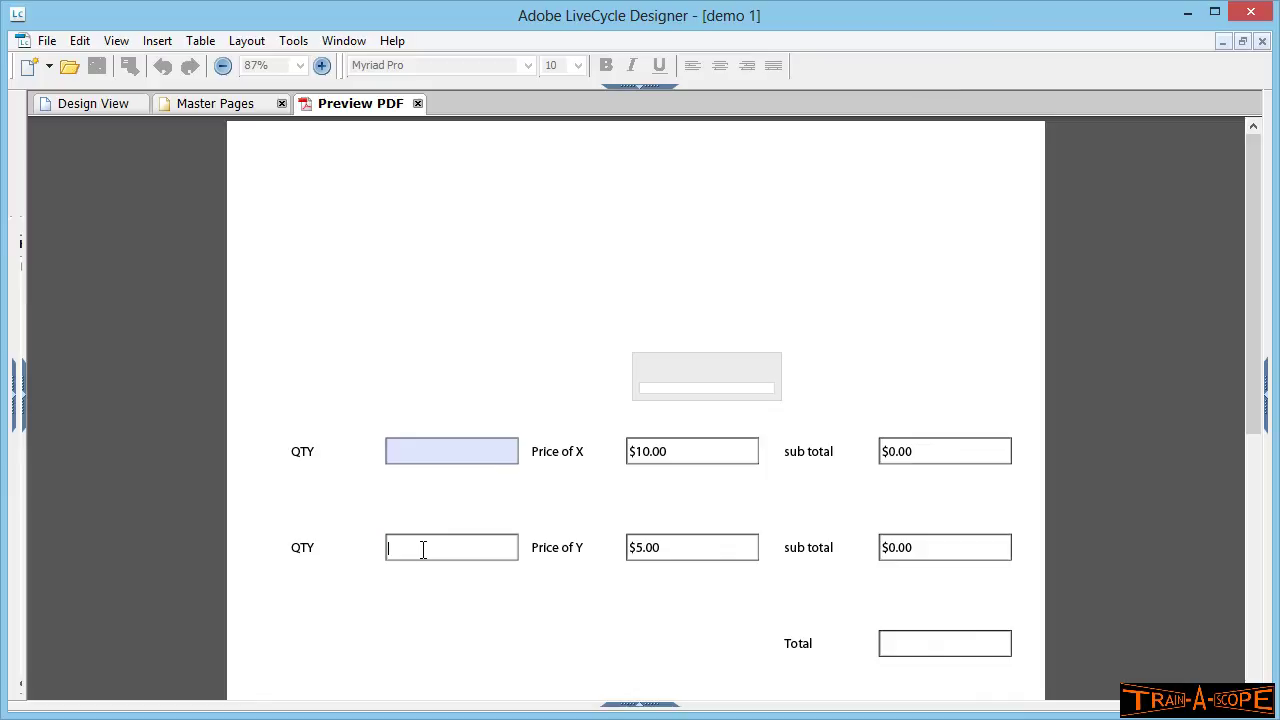
text(4)
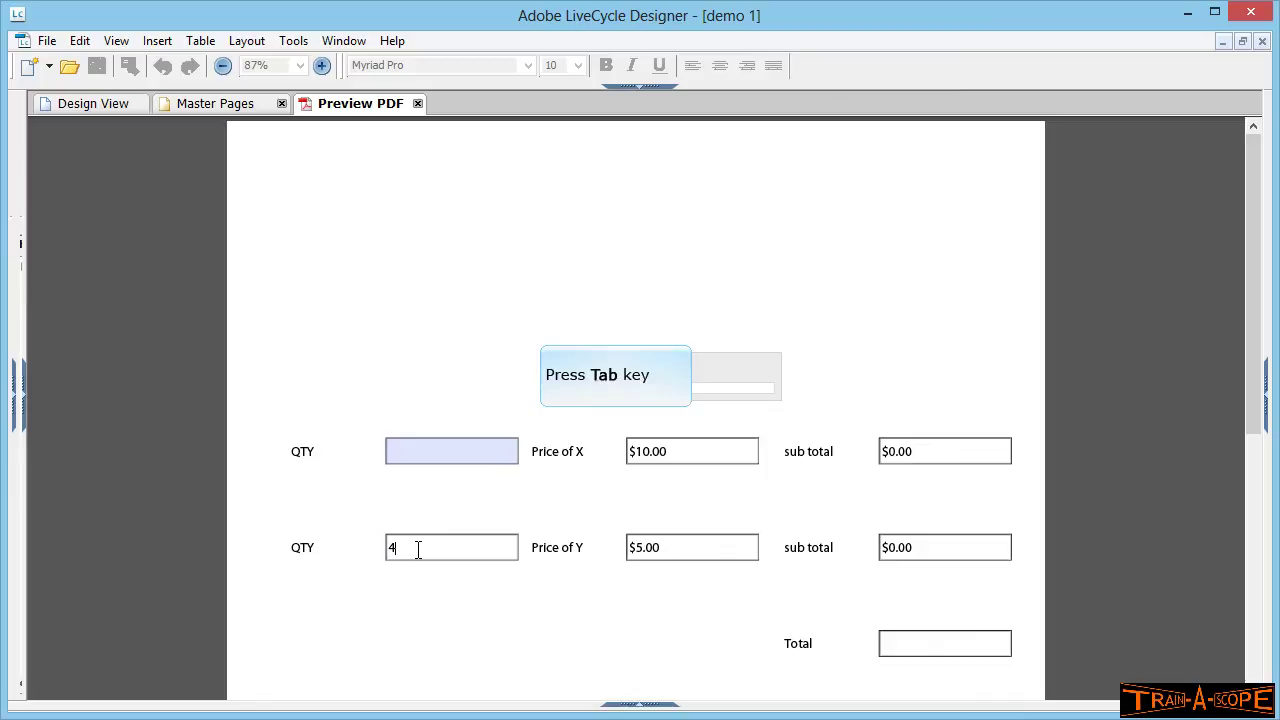
key(Tab)
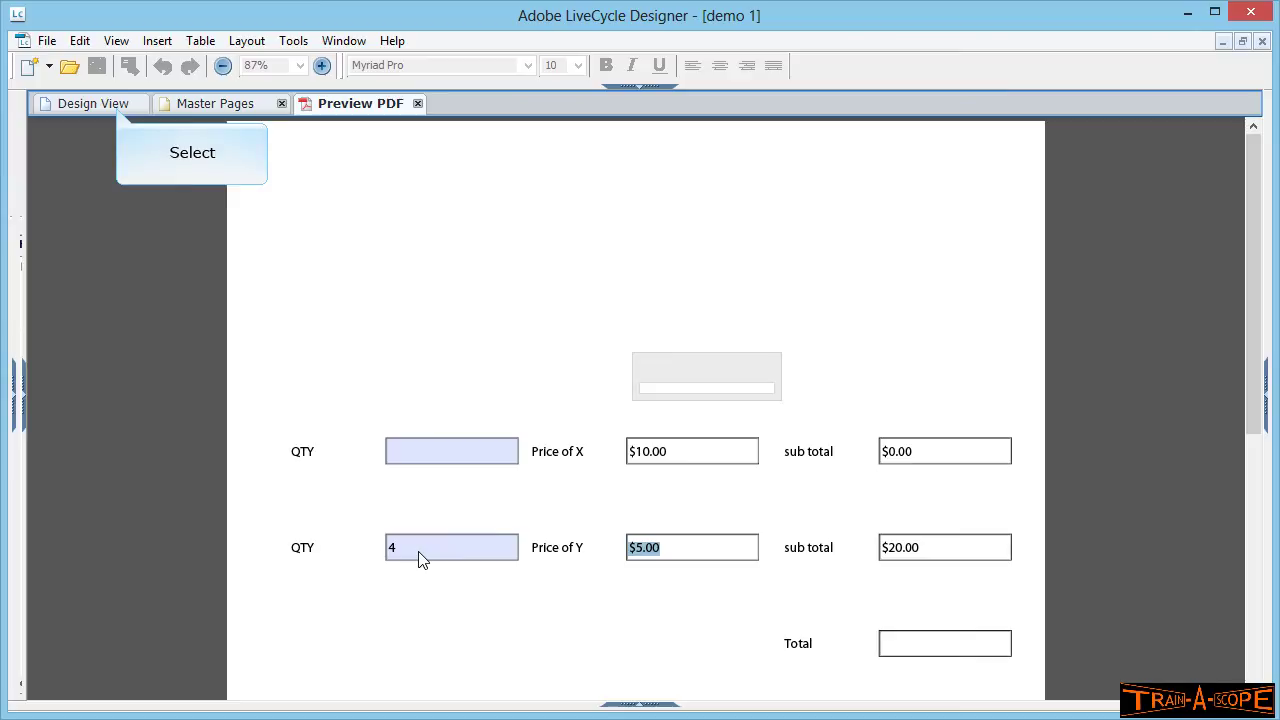
Step: Back in Design View, check that PriceItem[1] has a default value of 5
click(93, 103)
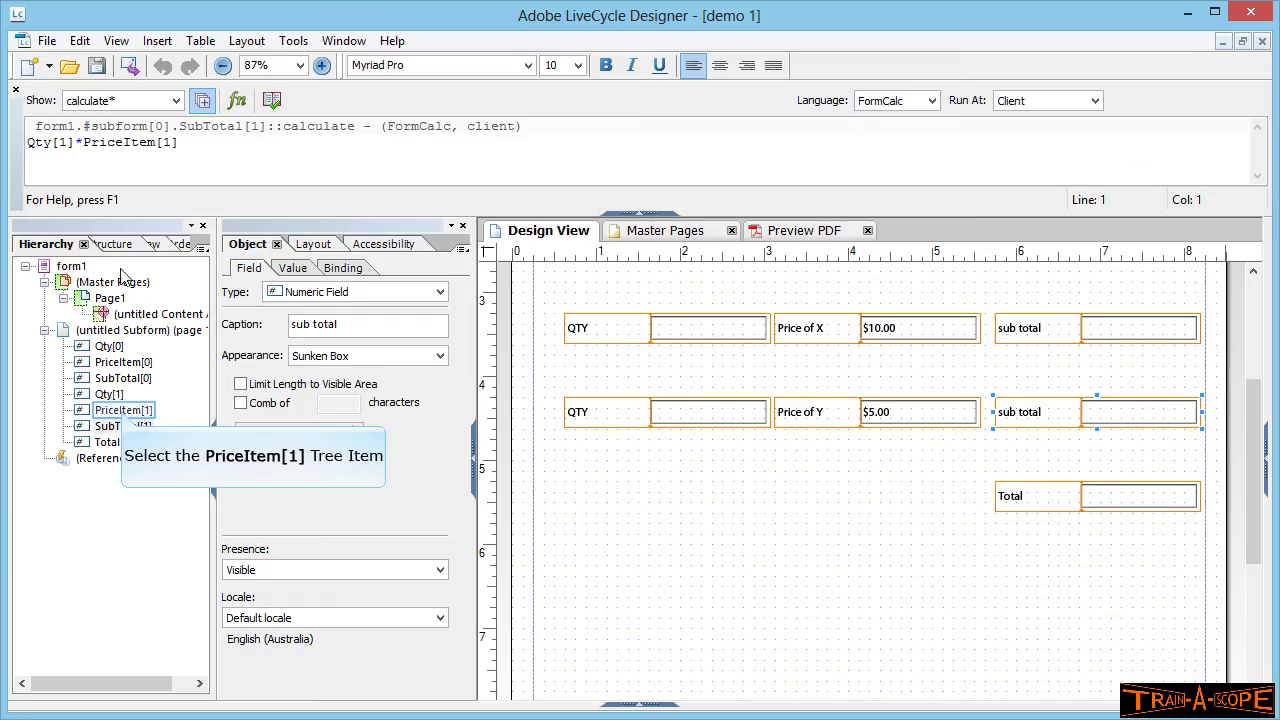
click(123, 412)
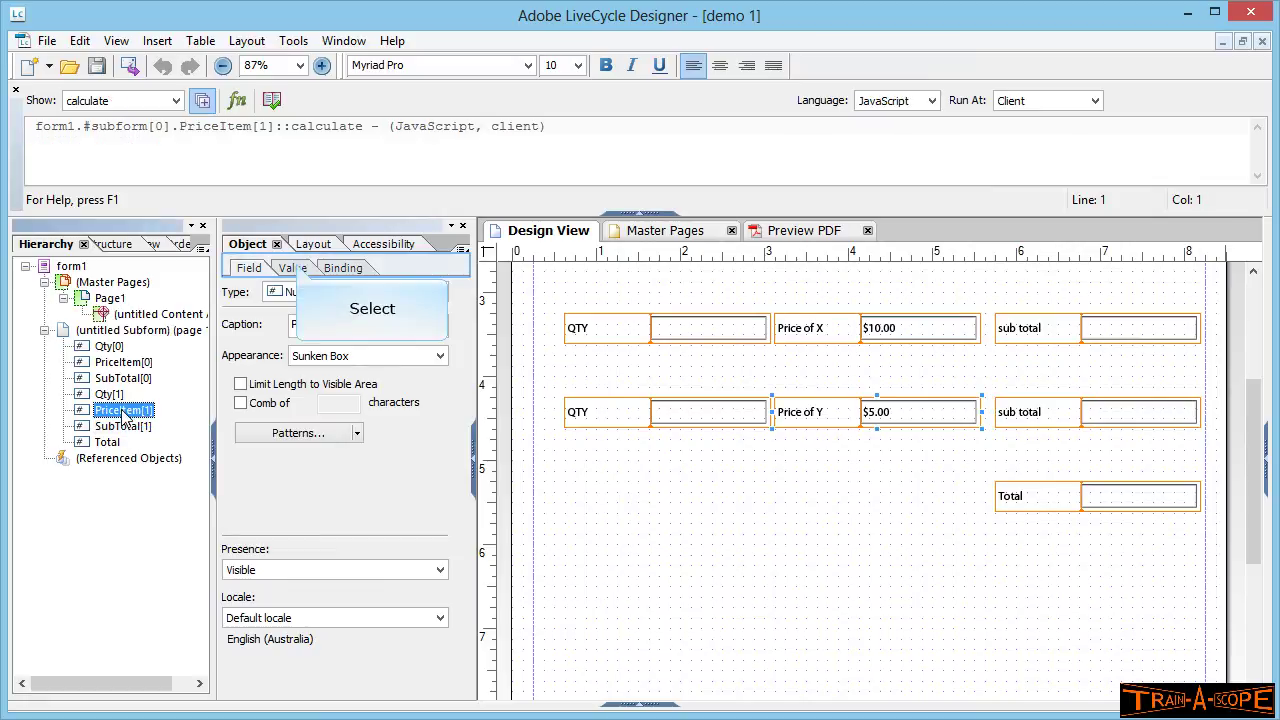
click(295, 269)
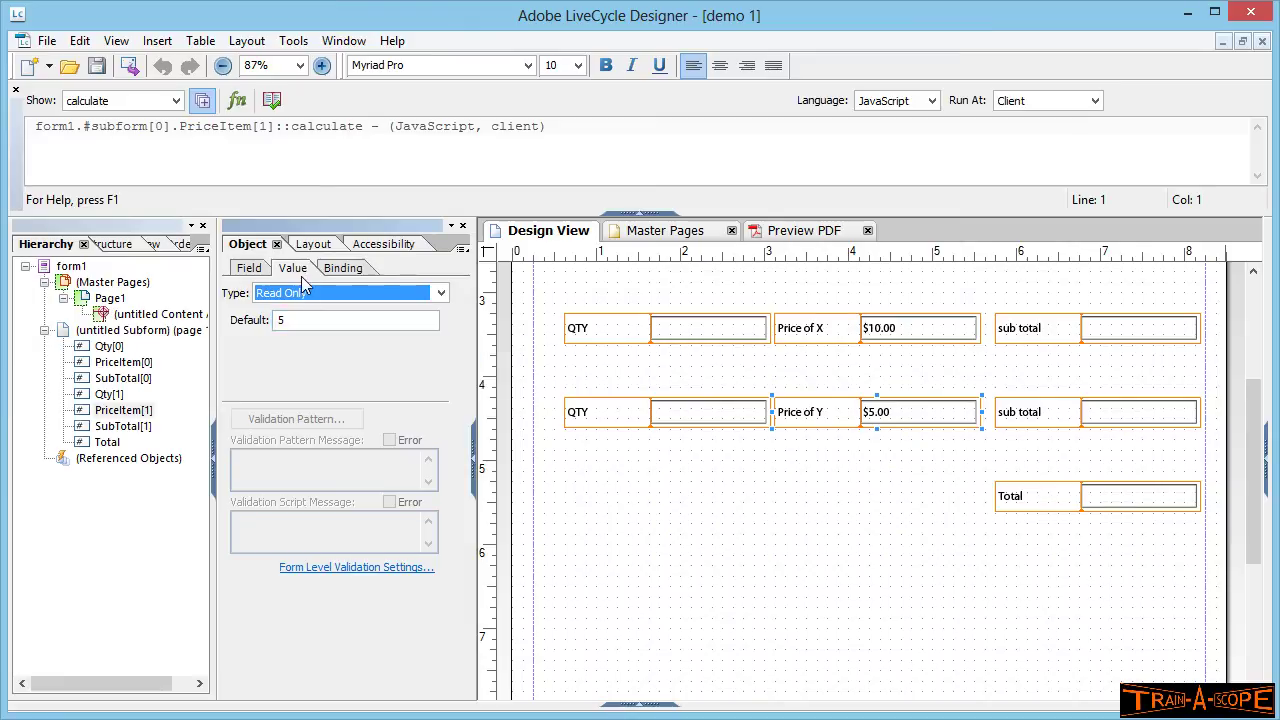
click(303, 320)
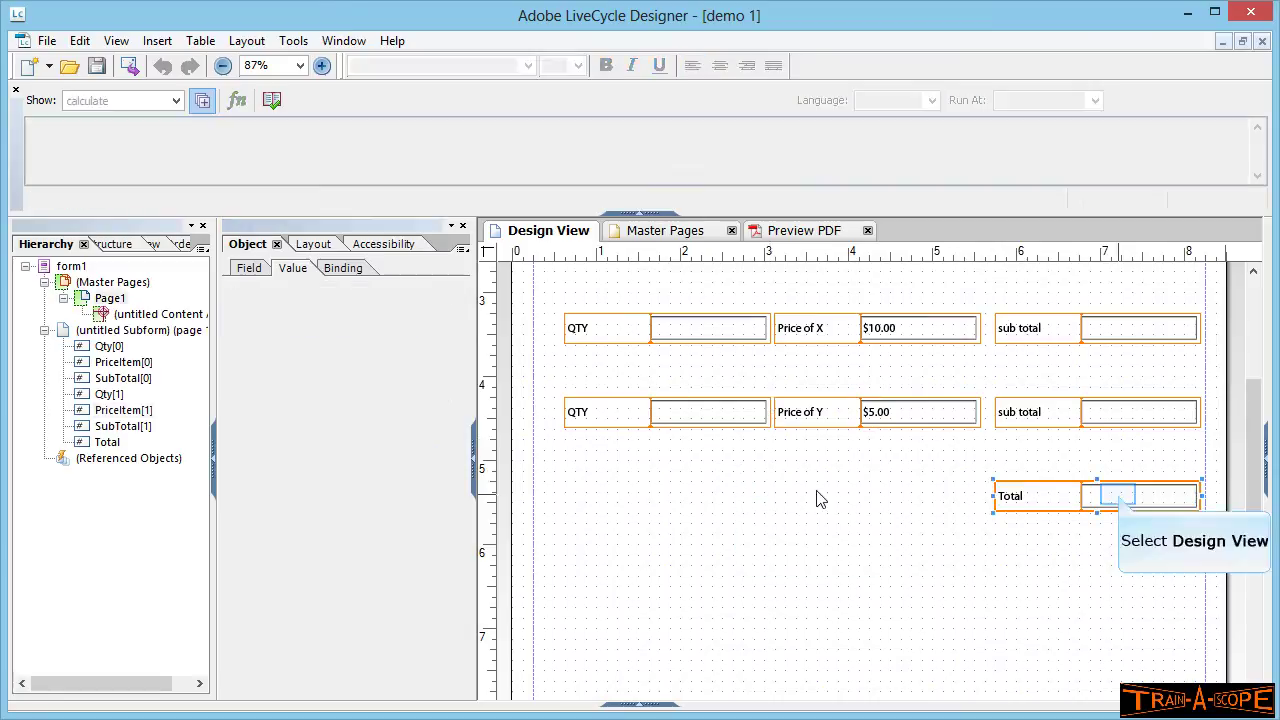
Step: Script the Total field's calculate event as SubTotal+SubTotal[1]
click(1120, 500)
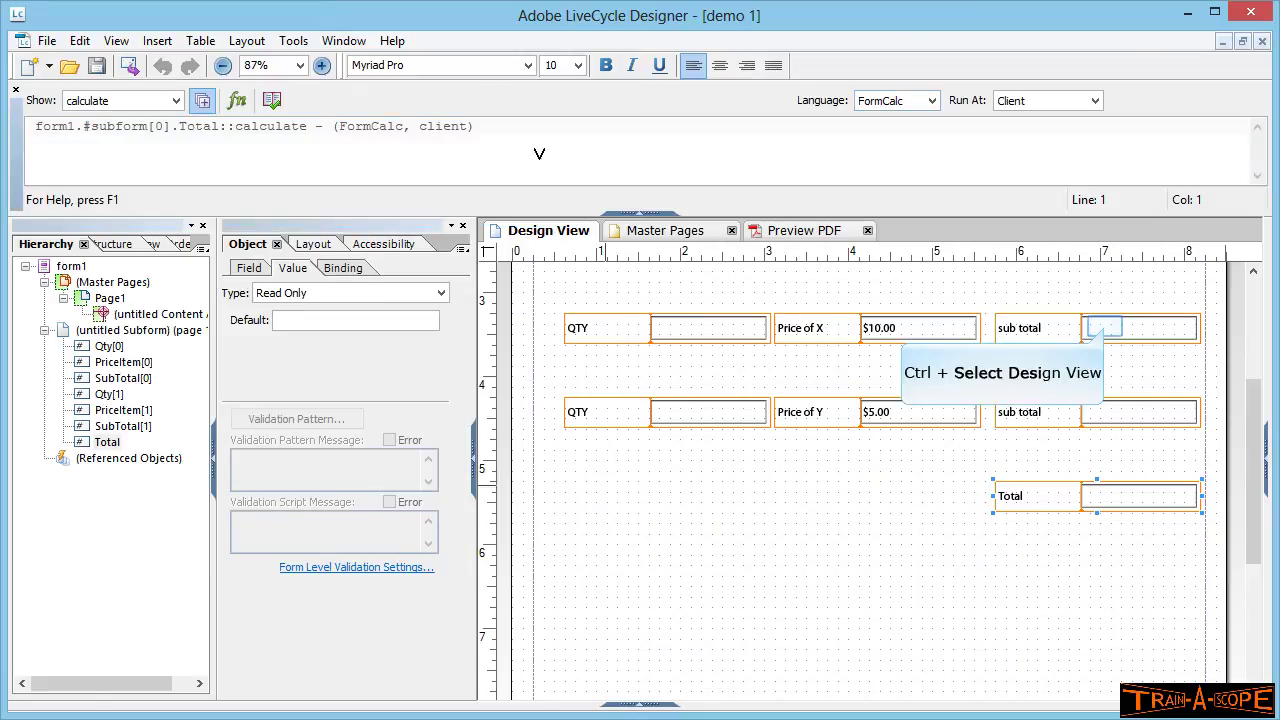
ctrl+click(1104, 322)
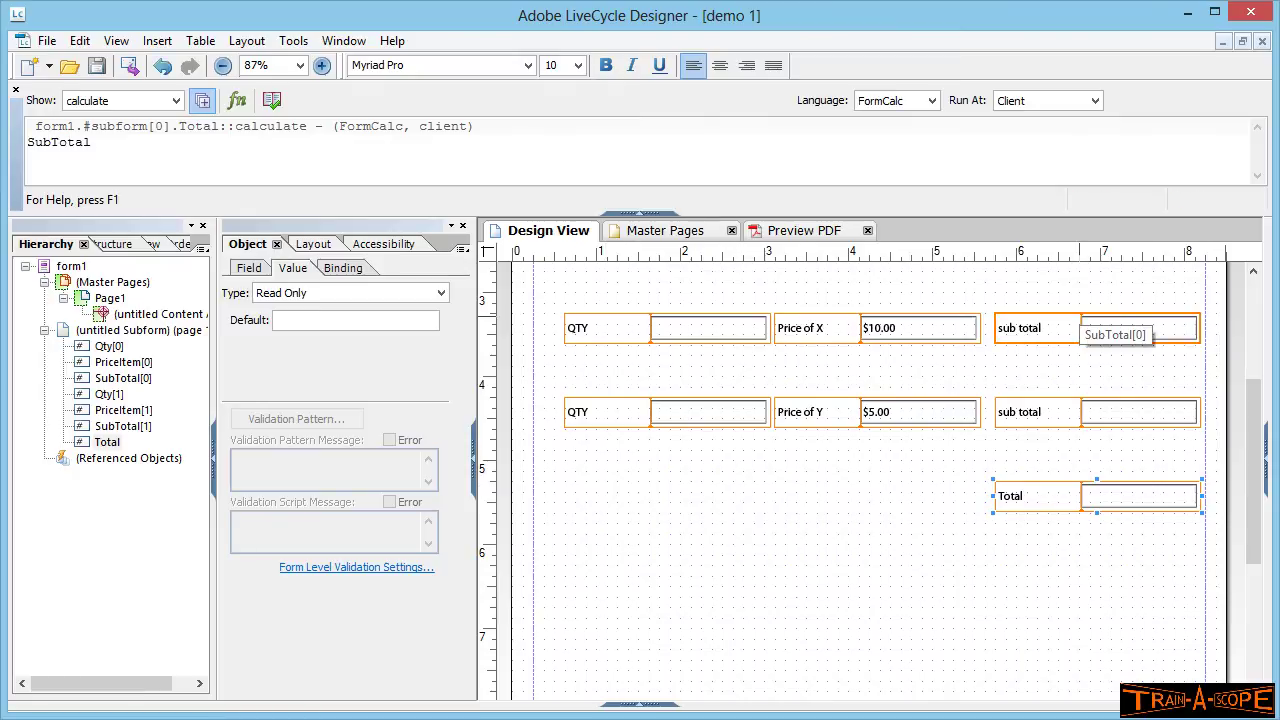
text(+)
ctrl+click(1140, 410)
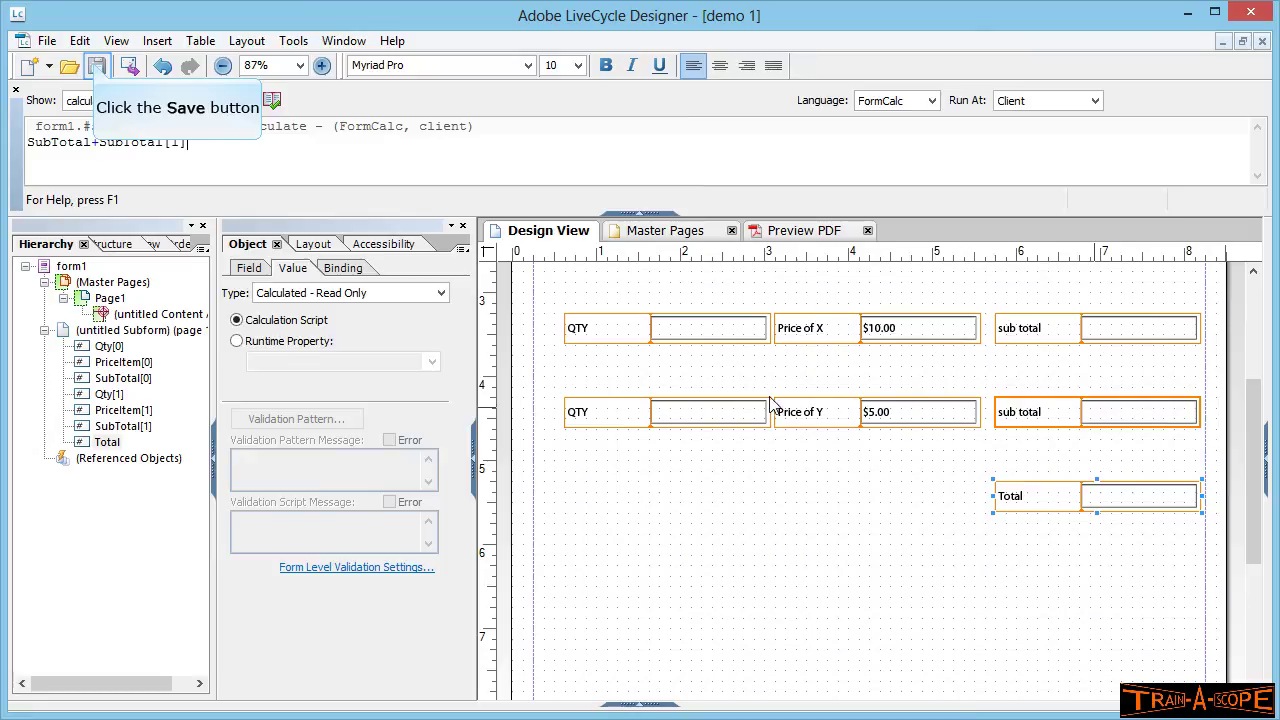
Step: Save the form and open the PDF preview, retrying after the Adobe Reader error
click(97, 66)
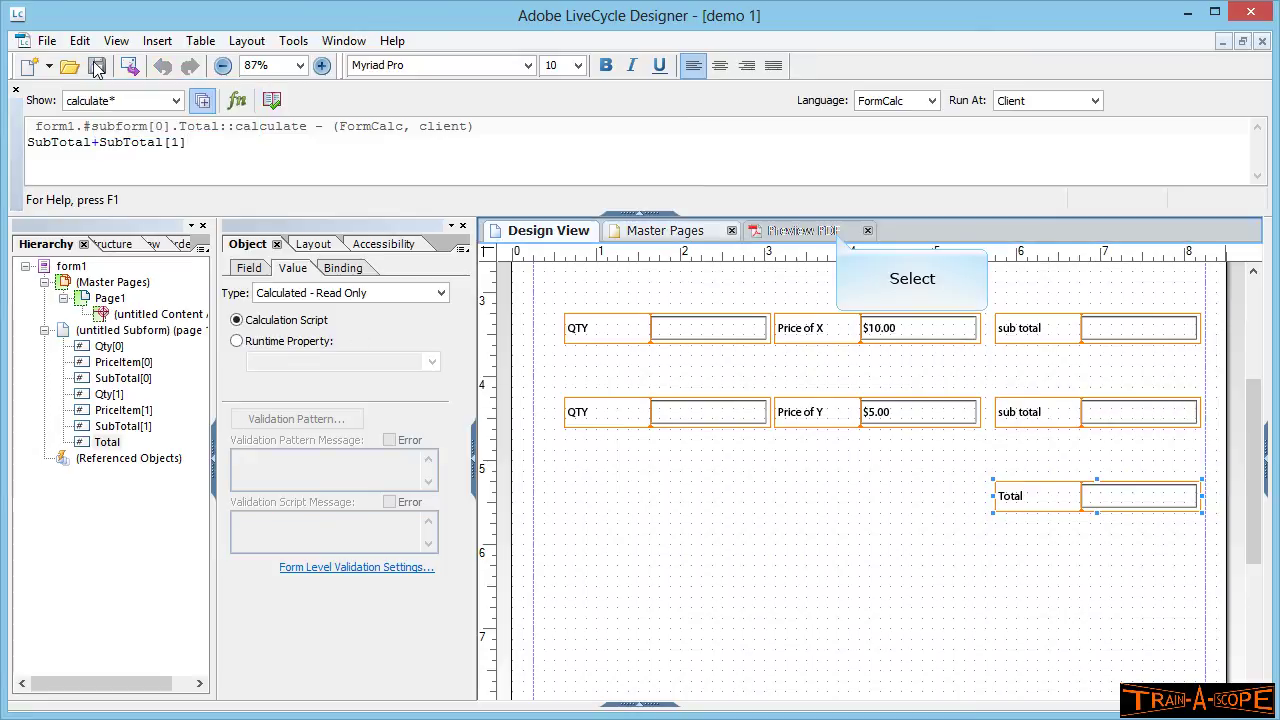
click(836, 231)
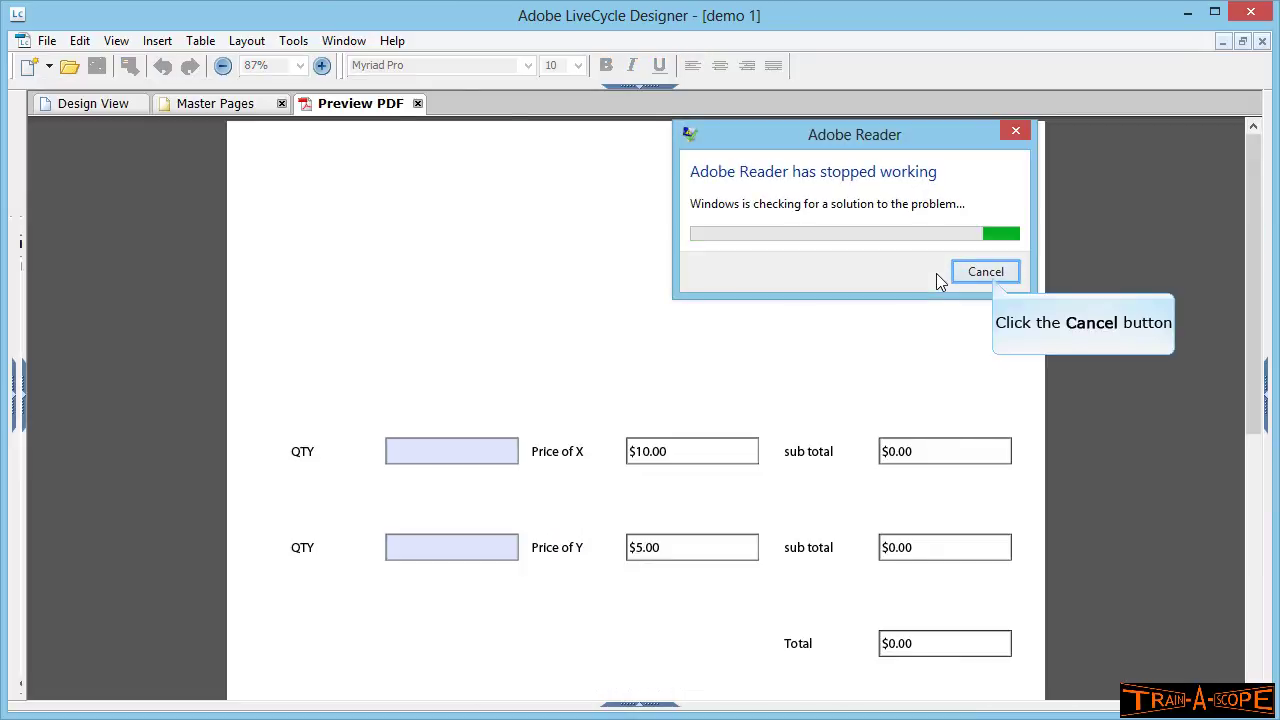
click(993, 280)
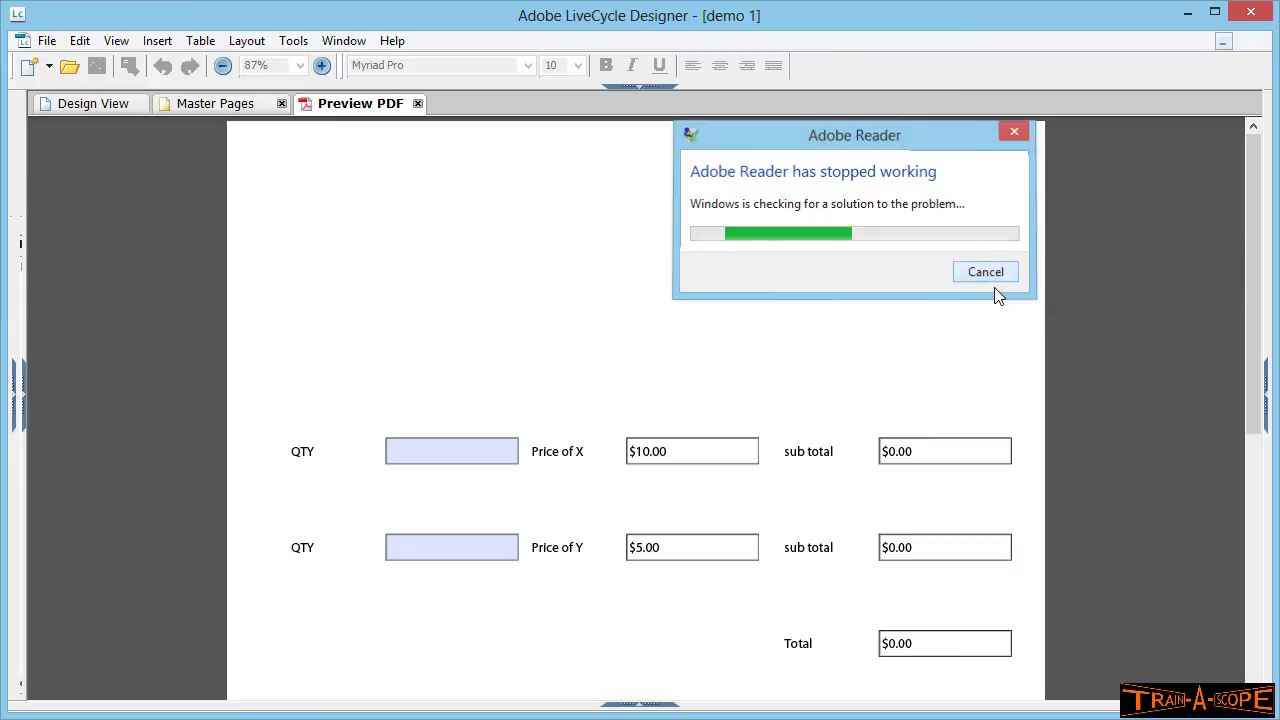
click(100, 104)
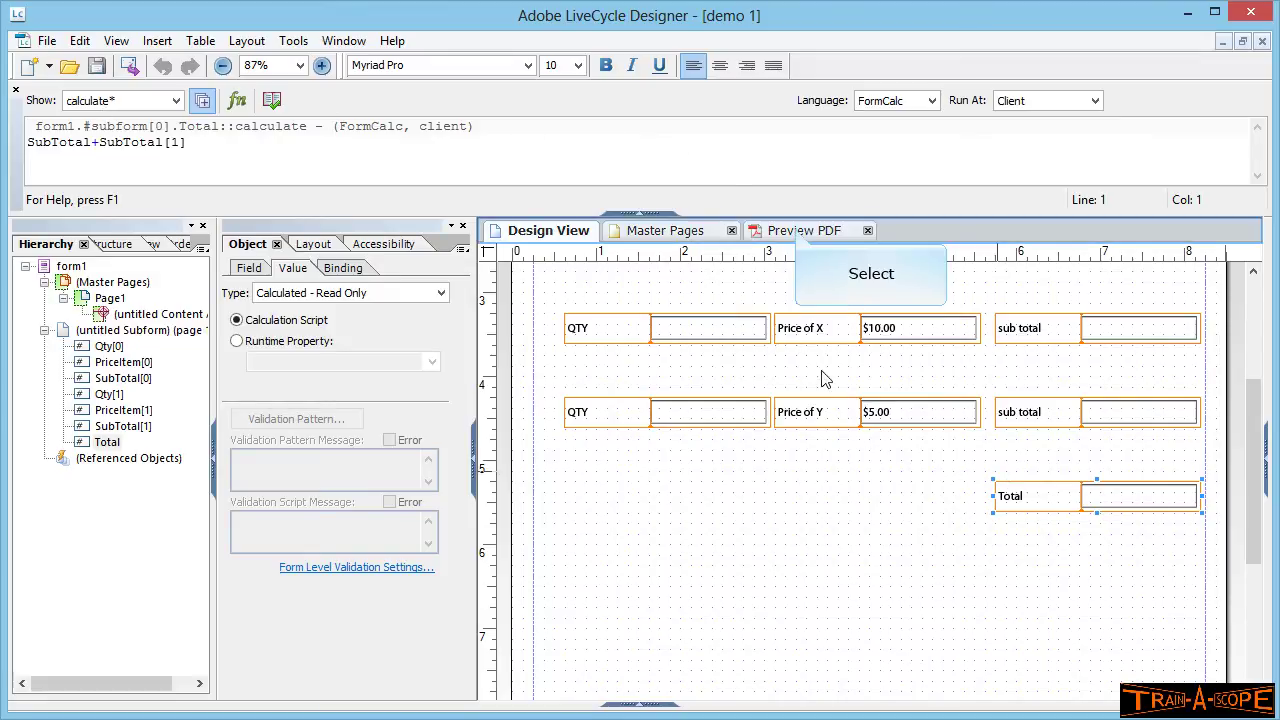
click(796, 231)
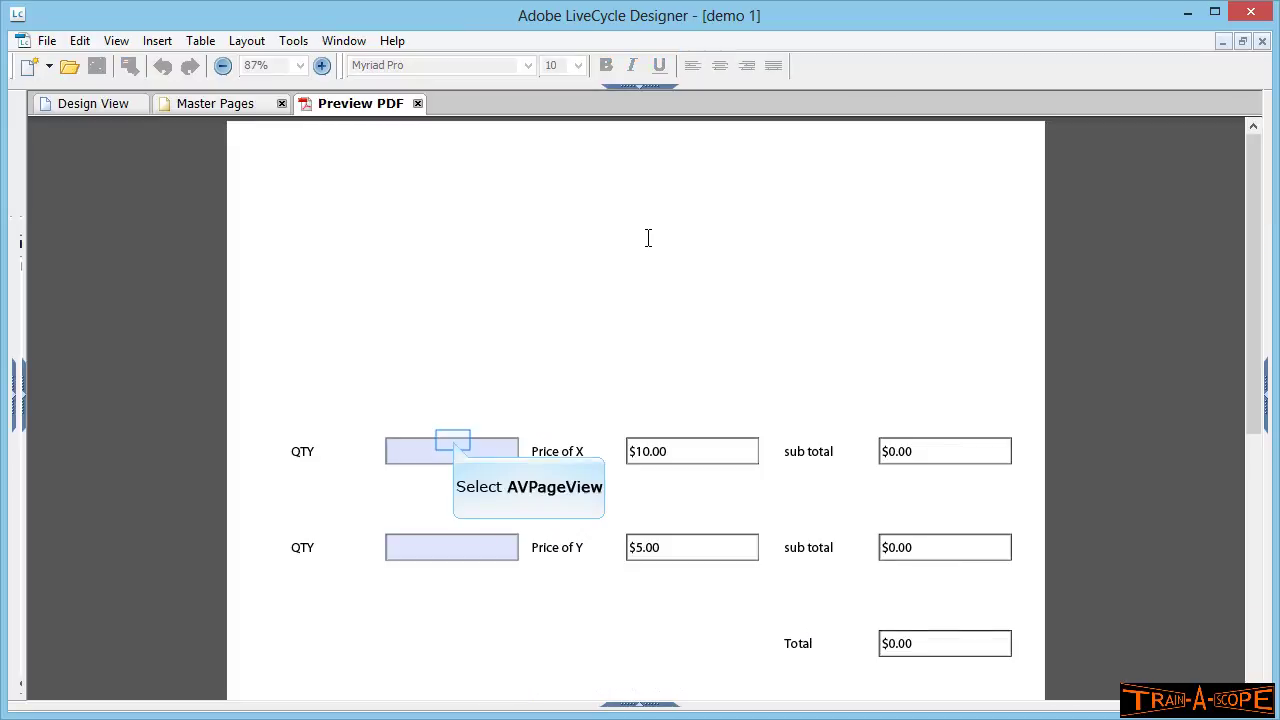
Step: Enter quantities 3 and 4 and confirm sub totals $30.00, $20.00 and Total $50.00
click(453, 440)
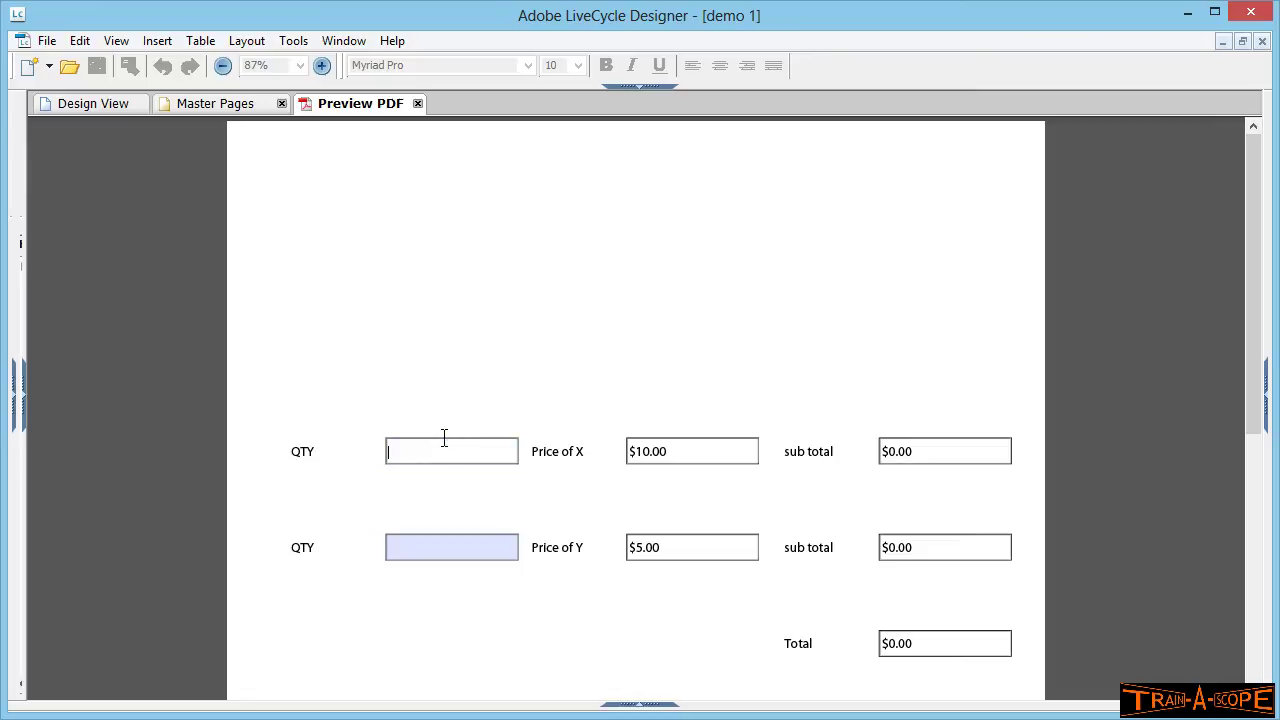
text(3)
click(430, 545)
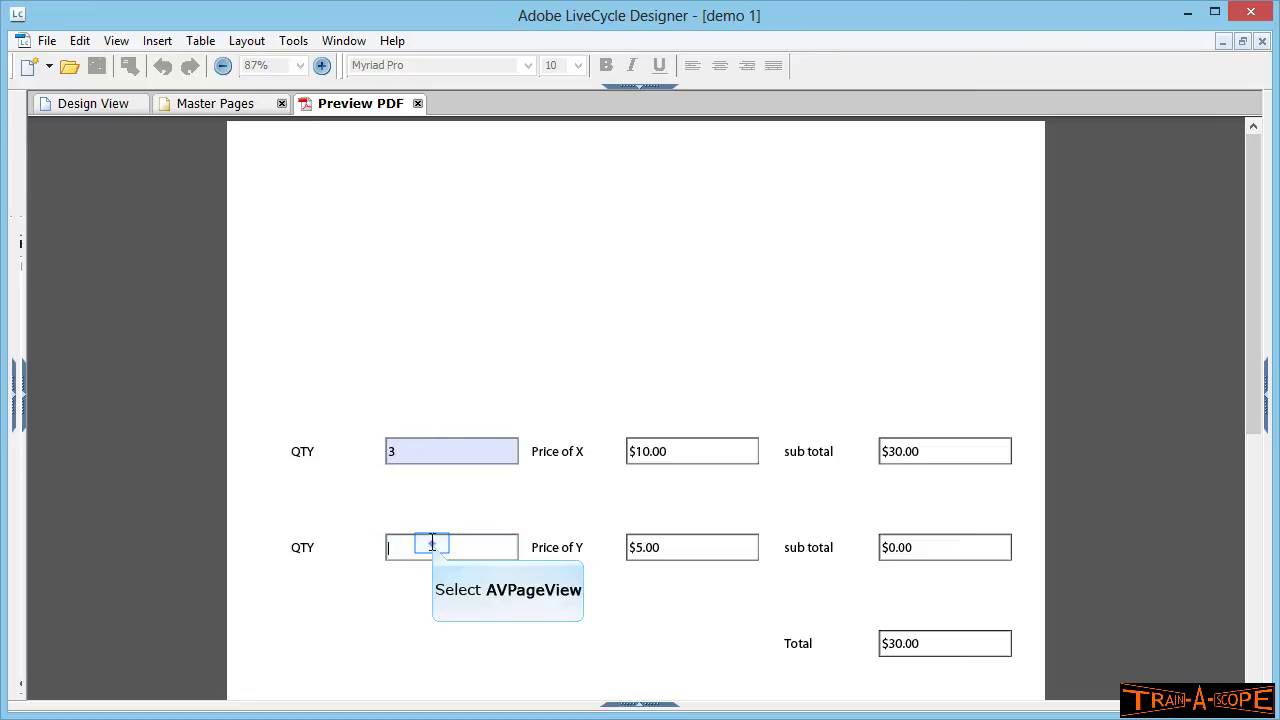
text(4)
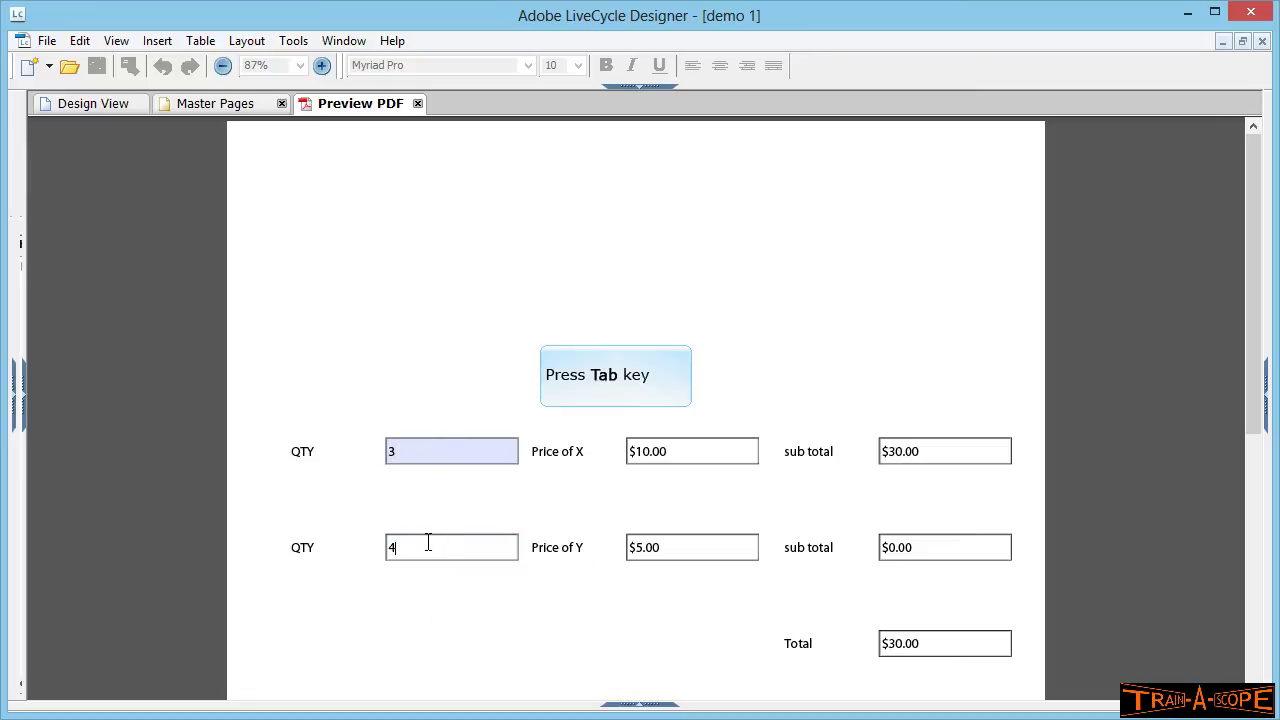
key(Tab)
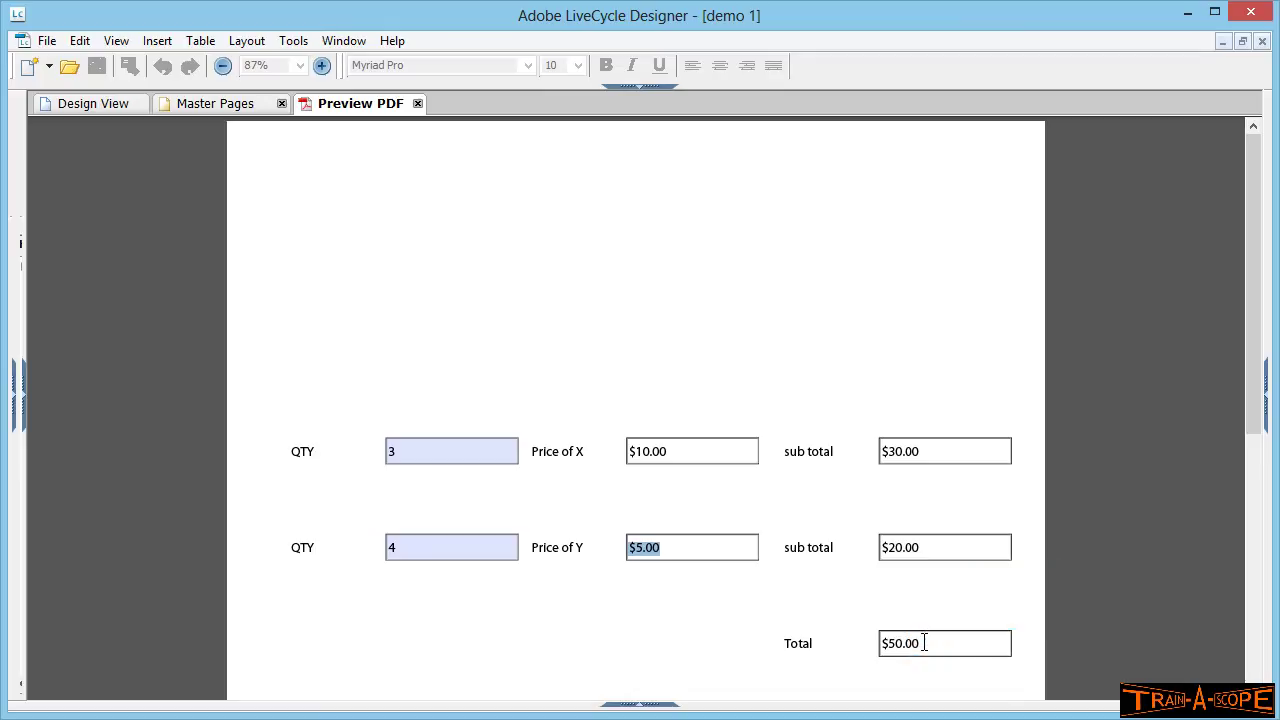
click(888, 641)
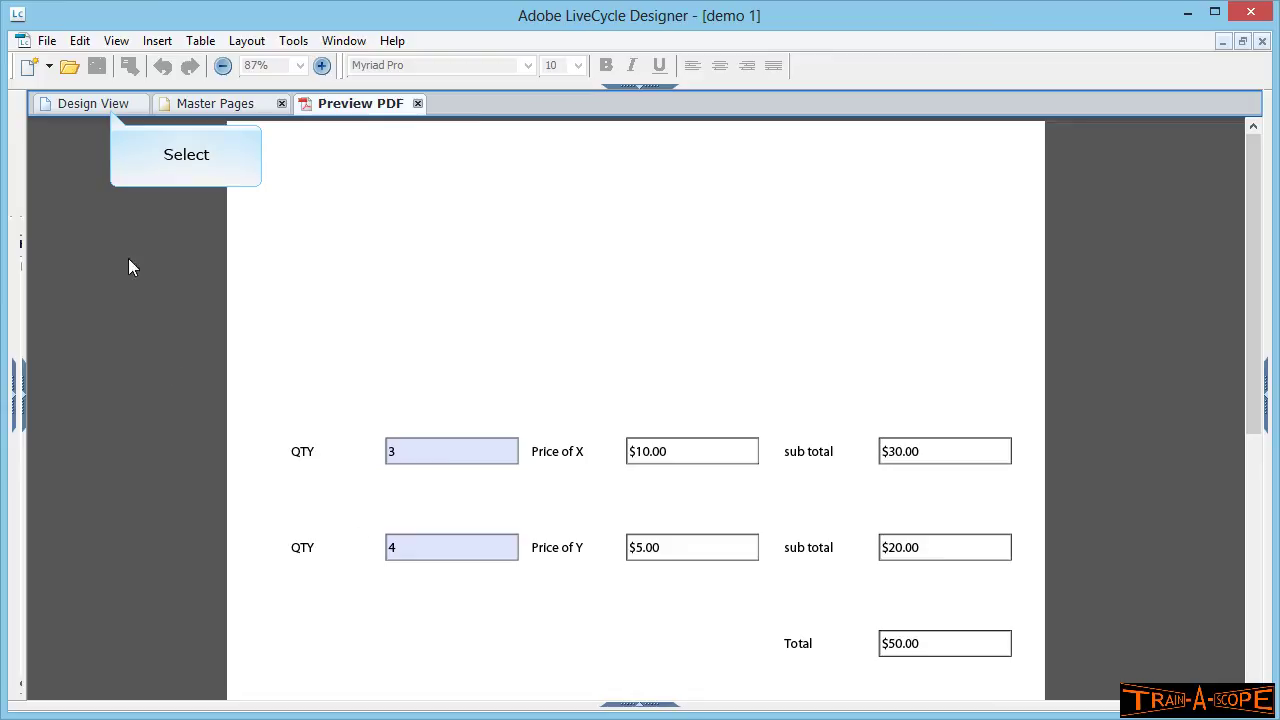
Step: In Design View, inspect the Field, Value and pattern settings of the Price of X ($10.00) and Price of Y ($5.00) fields
click(110, 106)
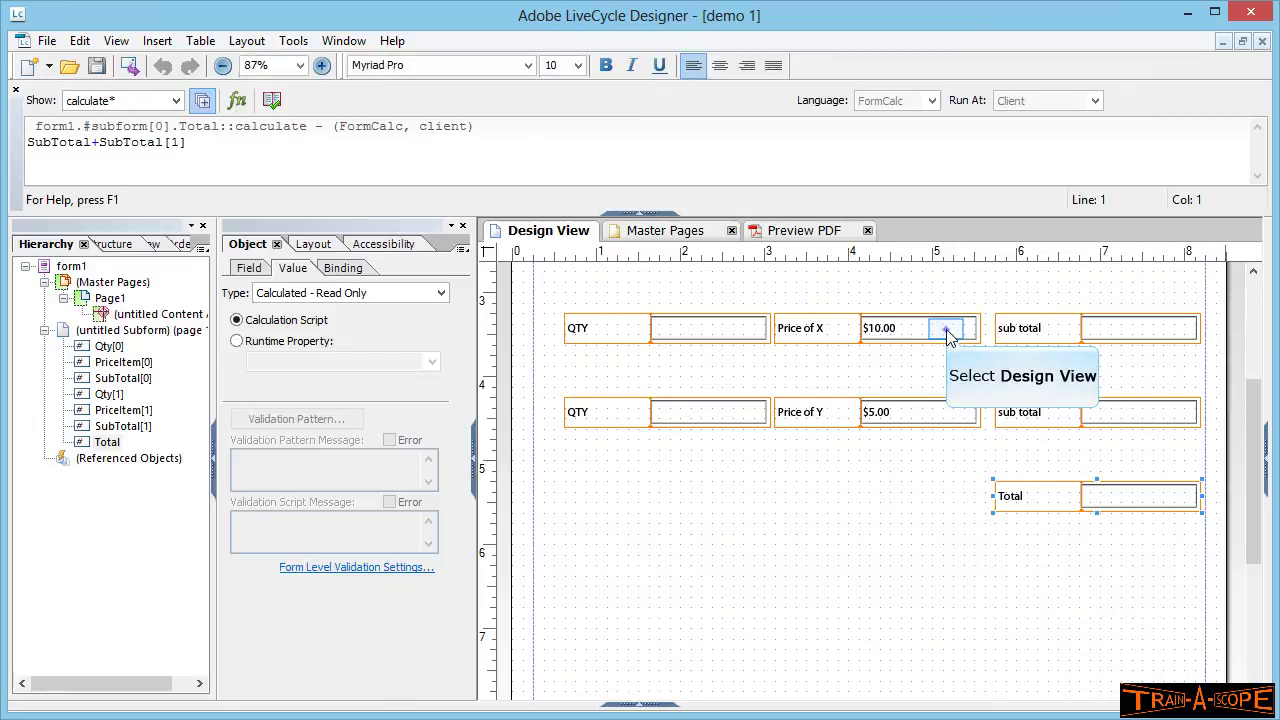
click(948, 335)
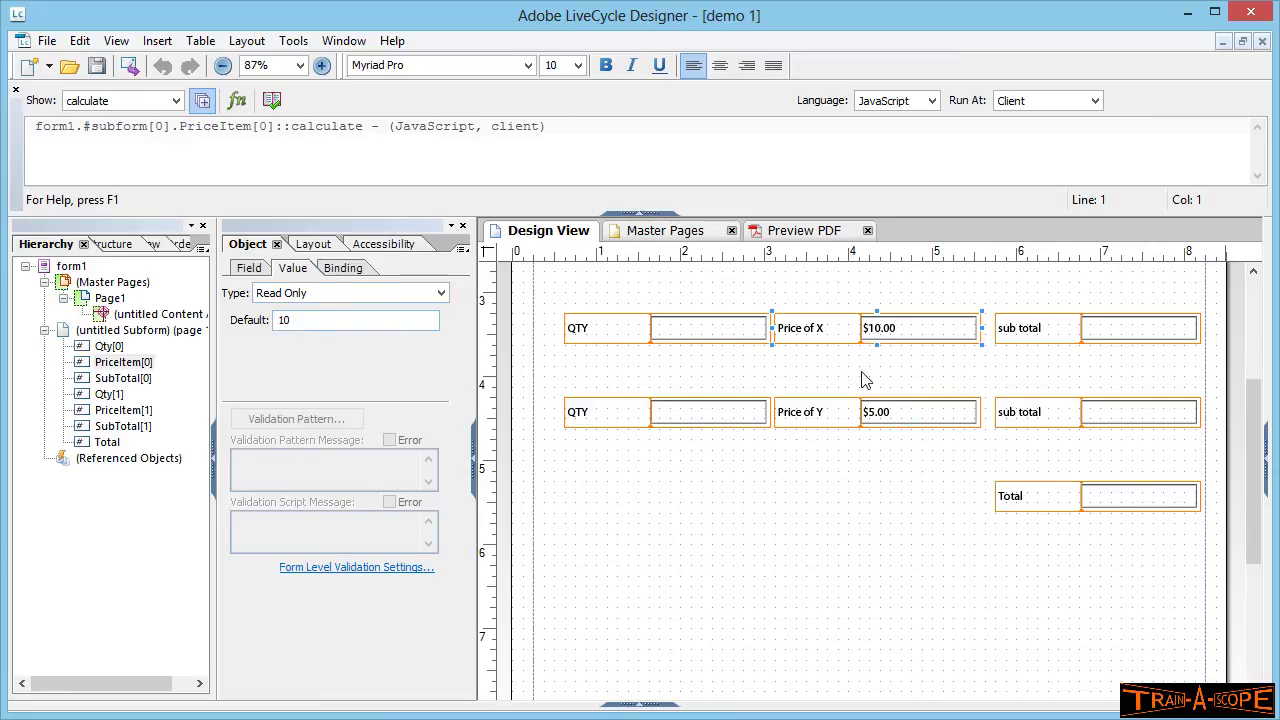
click(914, 422)
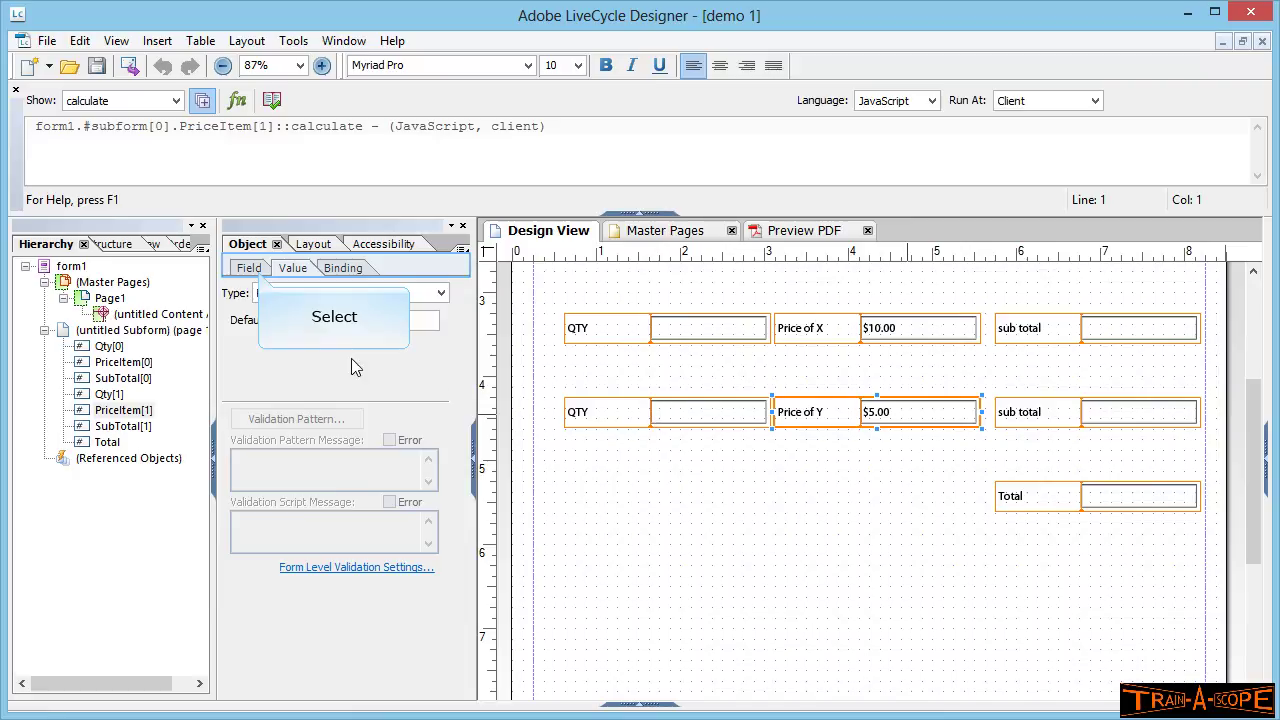
click(255, 272)
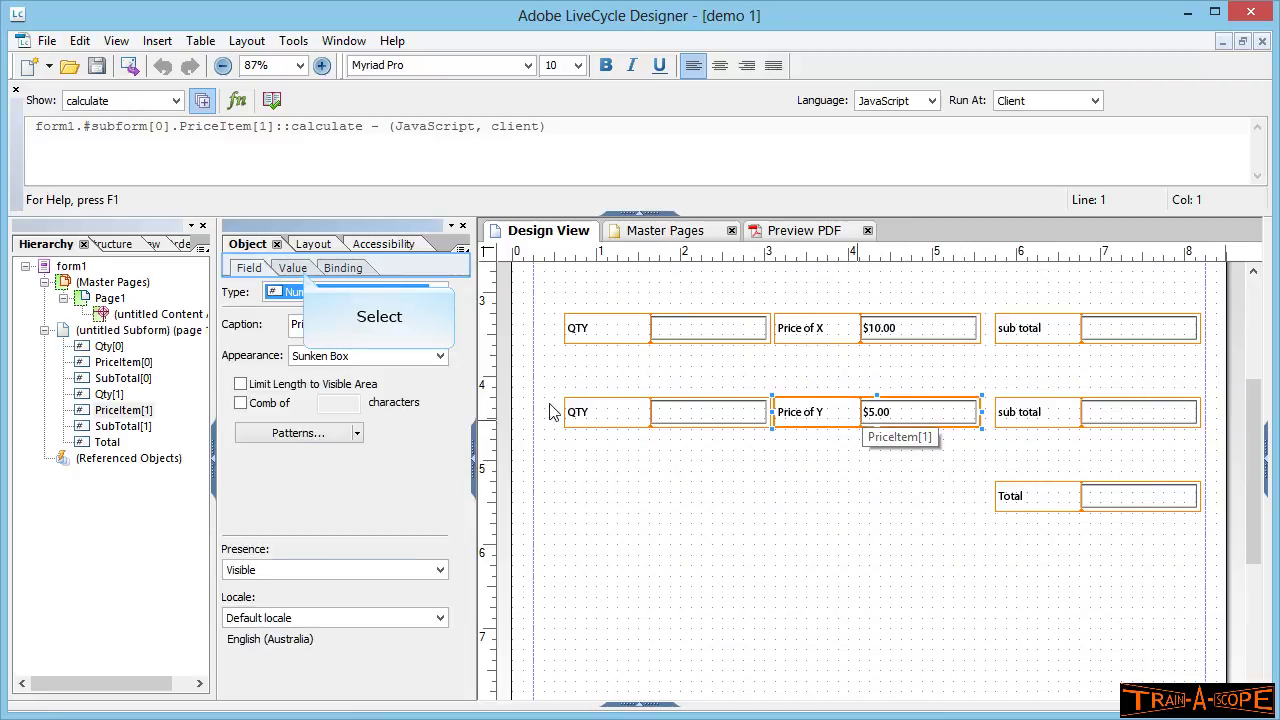
click(295, 269)
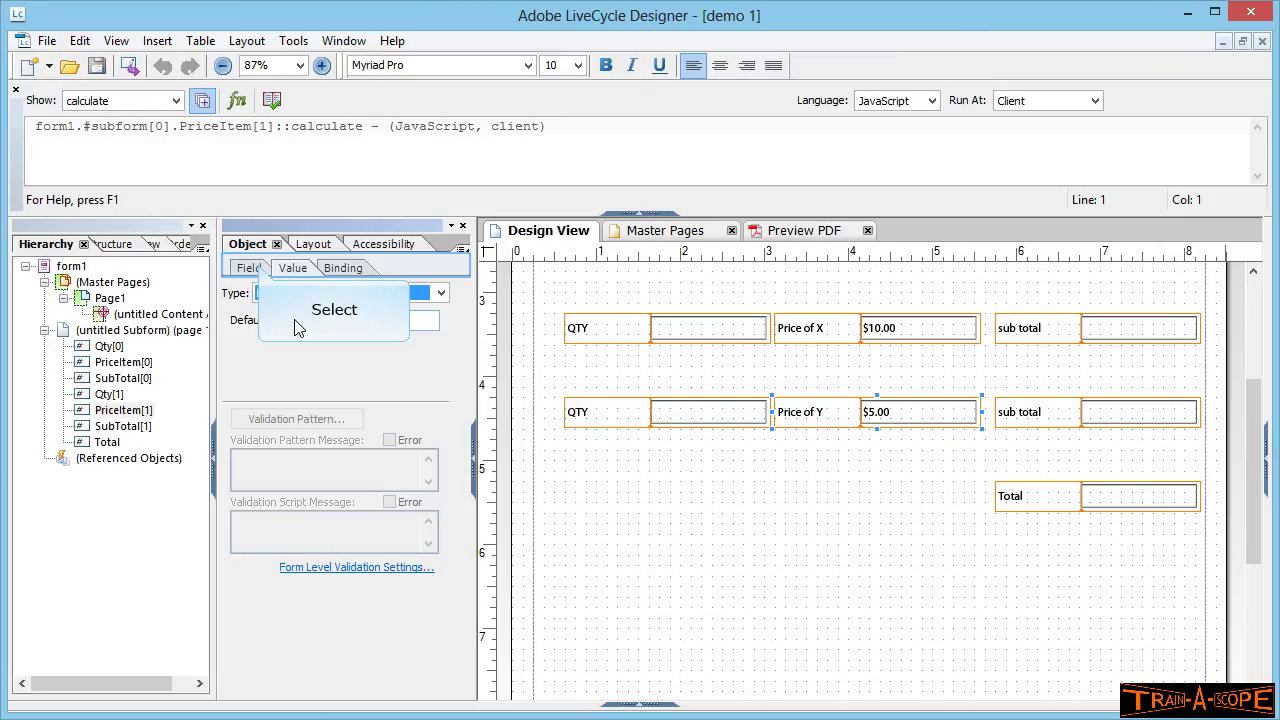
click(258, 270)
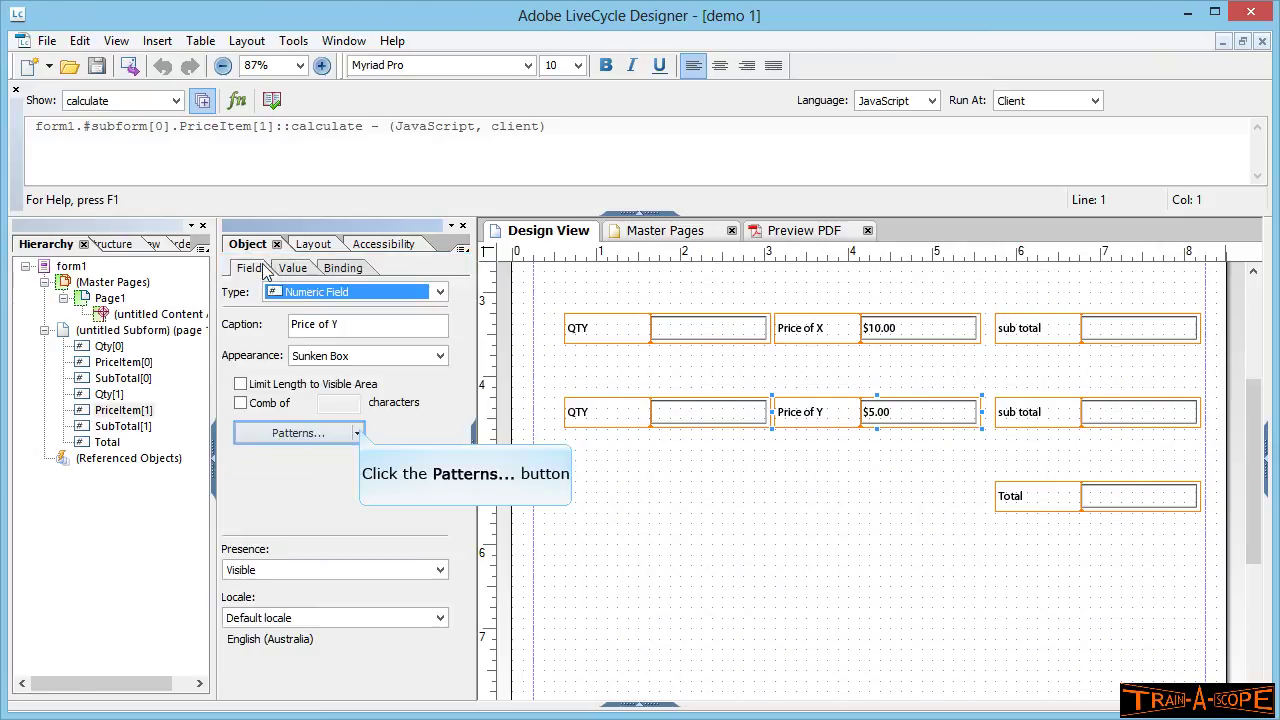
click(359, 433)
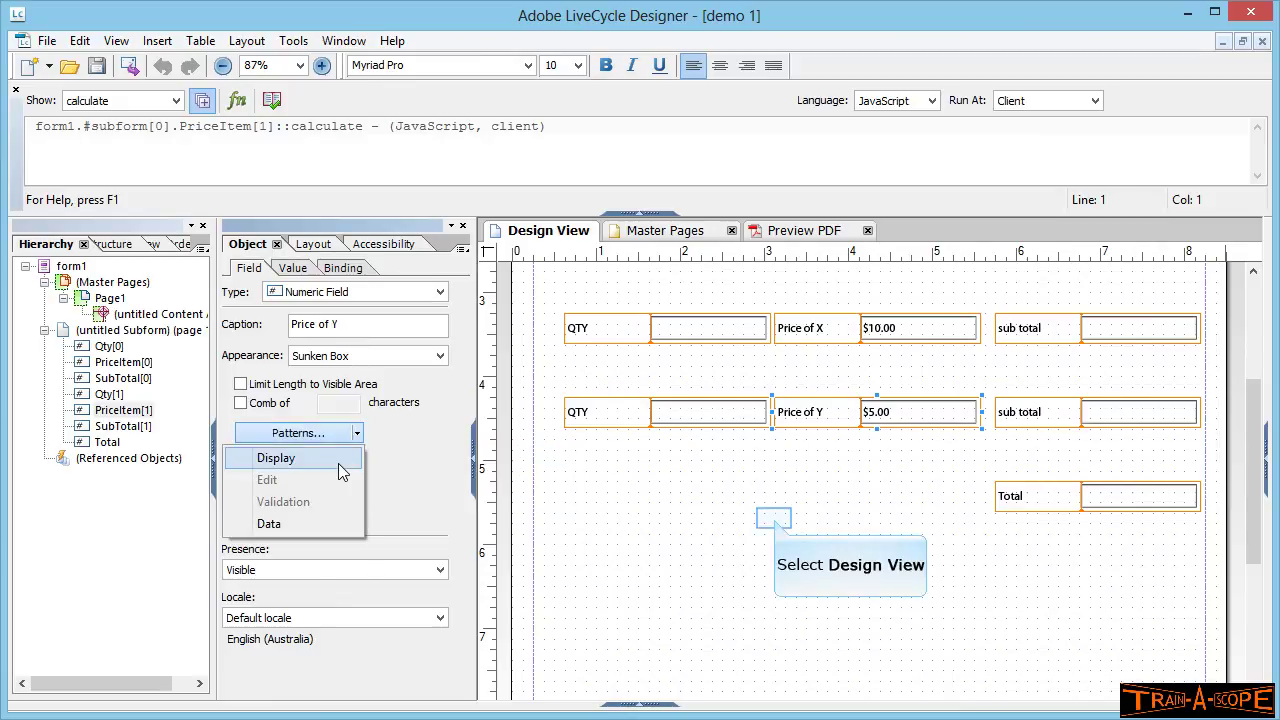
click(775, 520)
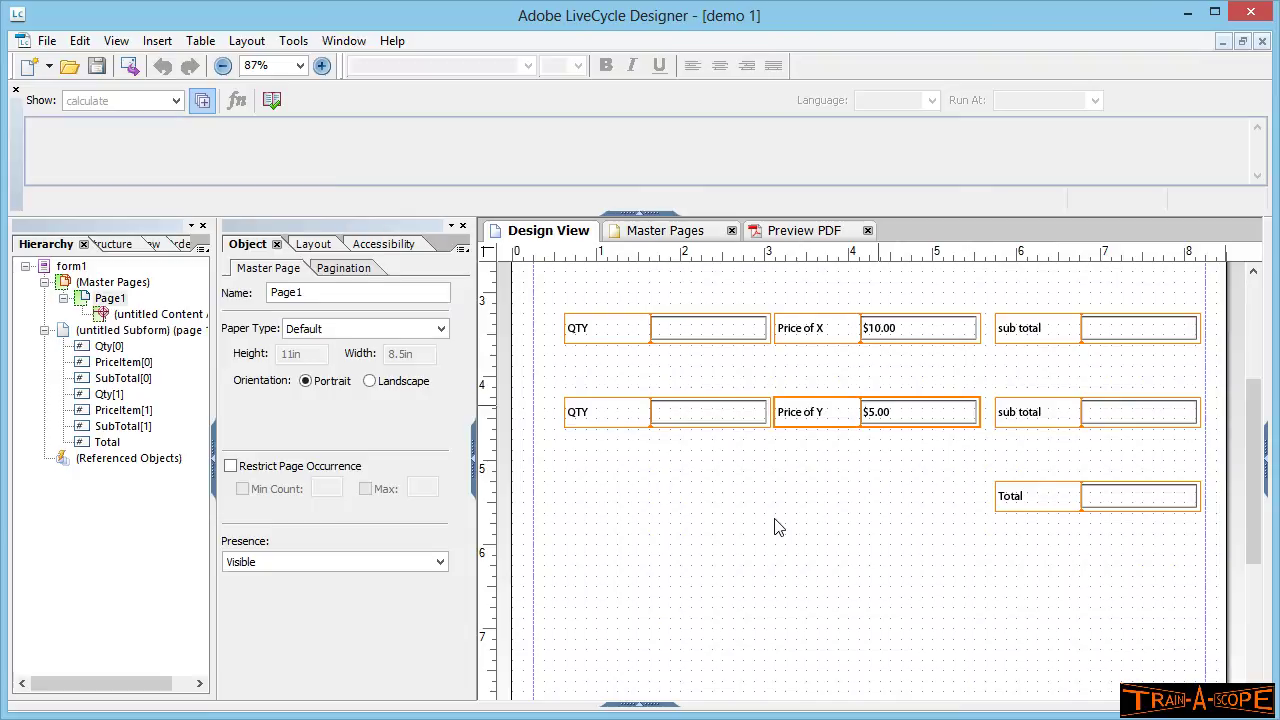